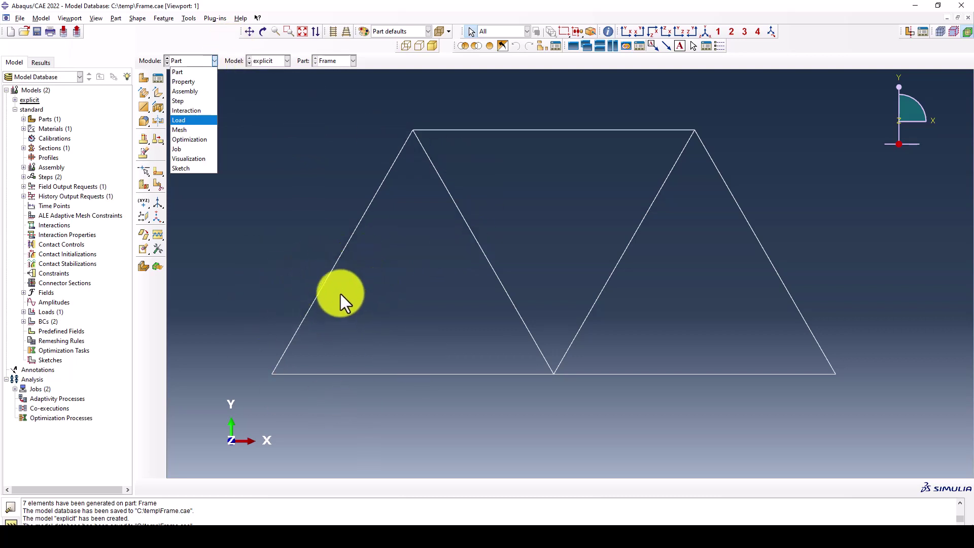
- Change the viewport background from the dark gradient to solid white in Graphics Options
{"action": "left_click", "coordinate": [195, 33]}
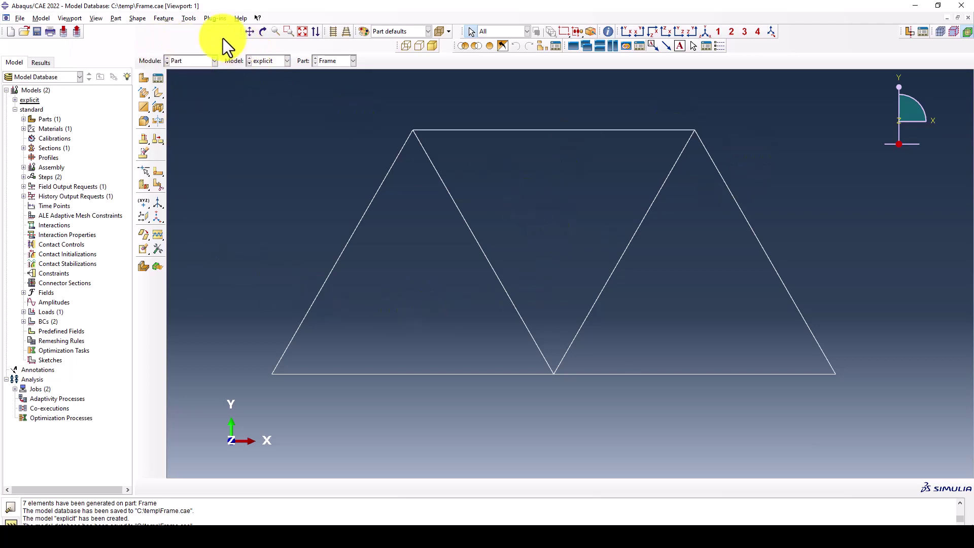
{"action": "left_click", "coordinate": [97, 18]}
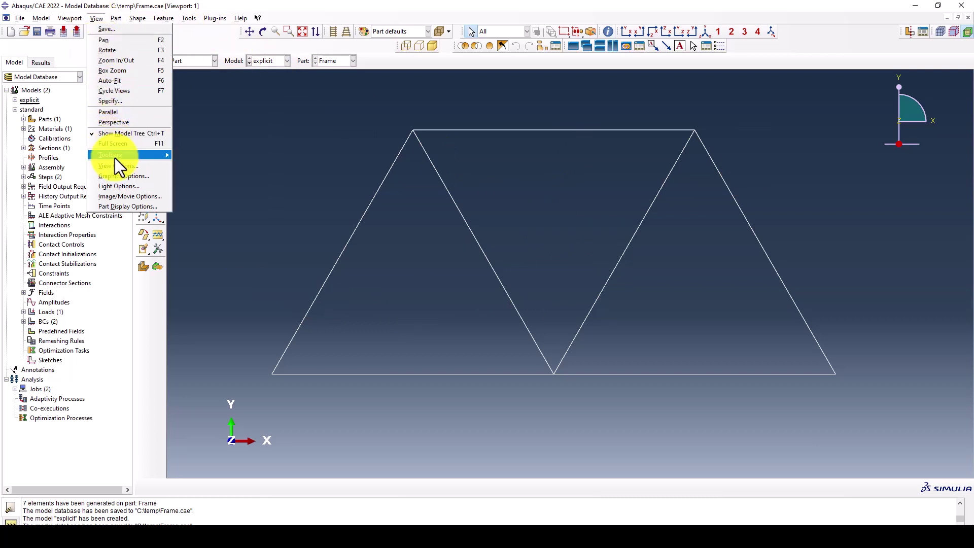
{"action": "left_click", "coordinate": [137, 177]}
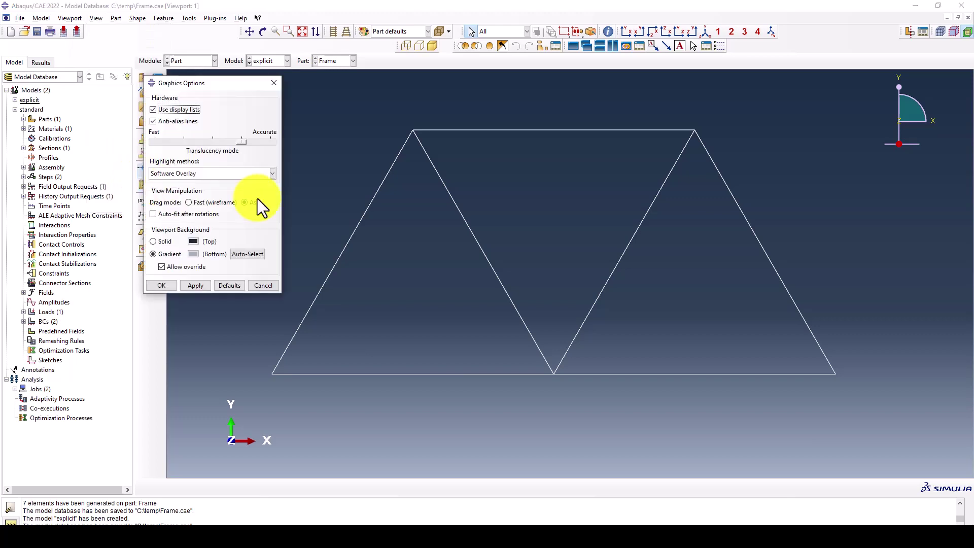
{"action": "left_click_drag", "start_coordinate": [234, 78], "coordinate": [257, 80]}
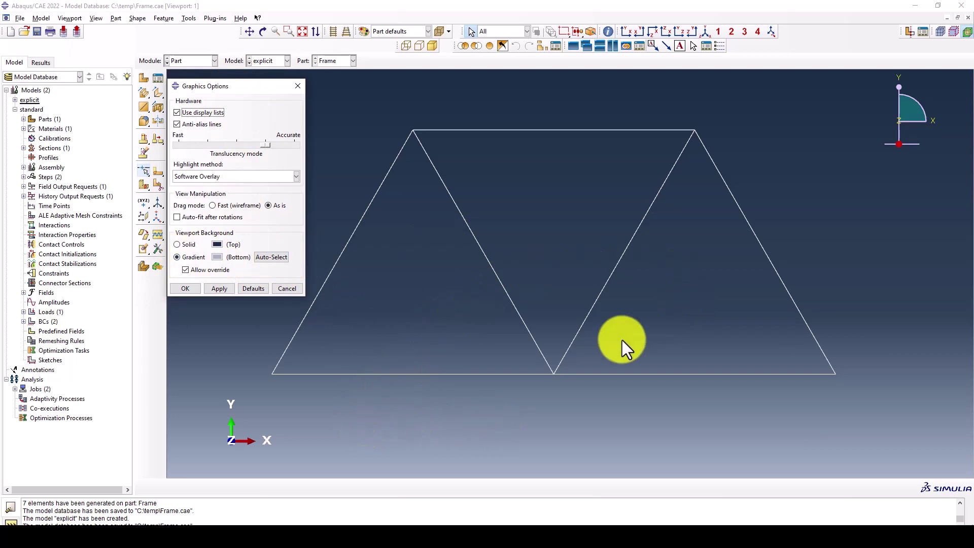
{"action": "left_click", "coordinate": [188, 244]}
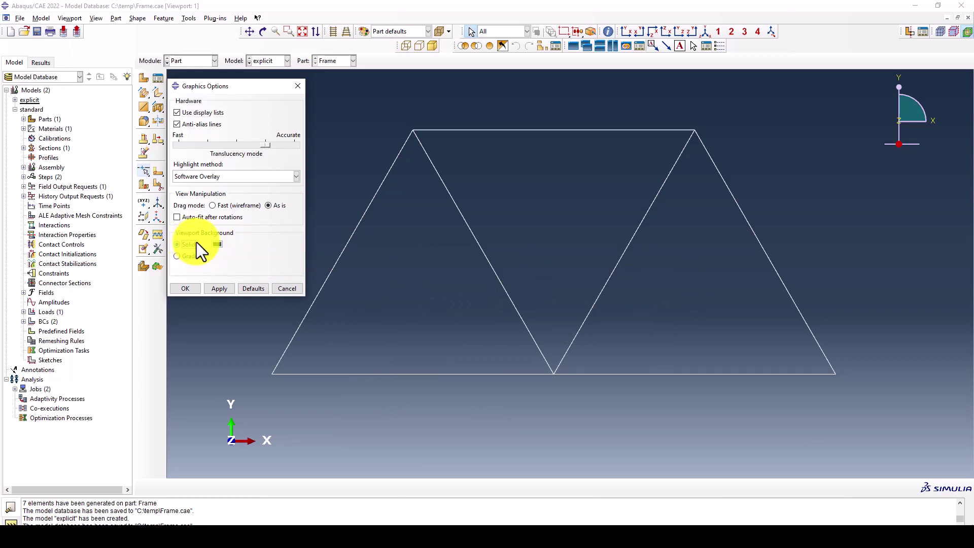
{"action": "left_click", "coordinate": [216, 244]}
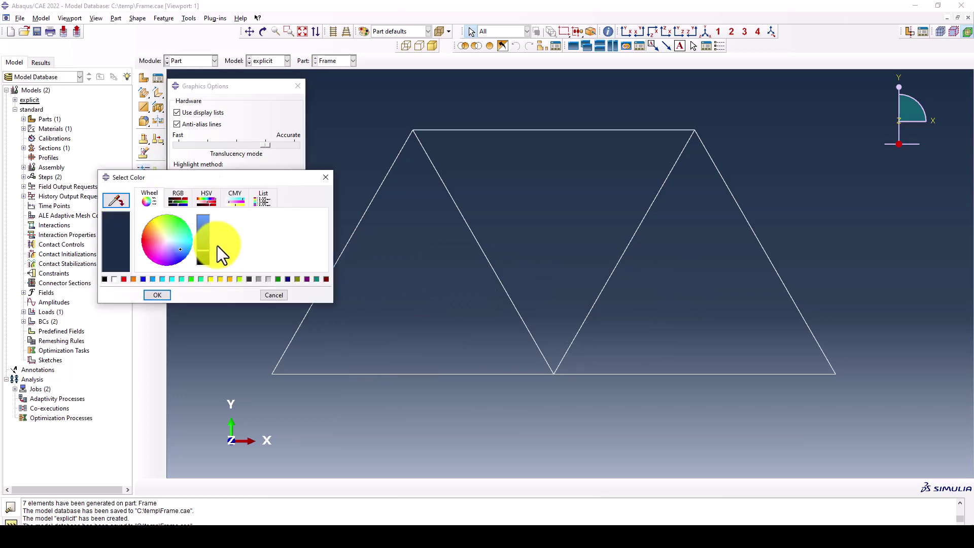
{"action": "left_click", "coordinate": [114, 280]}
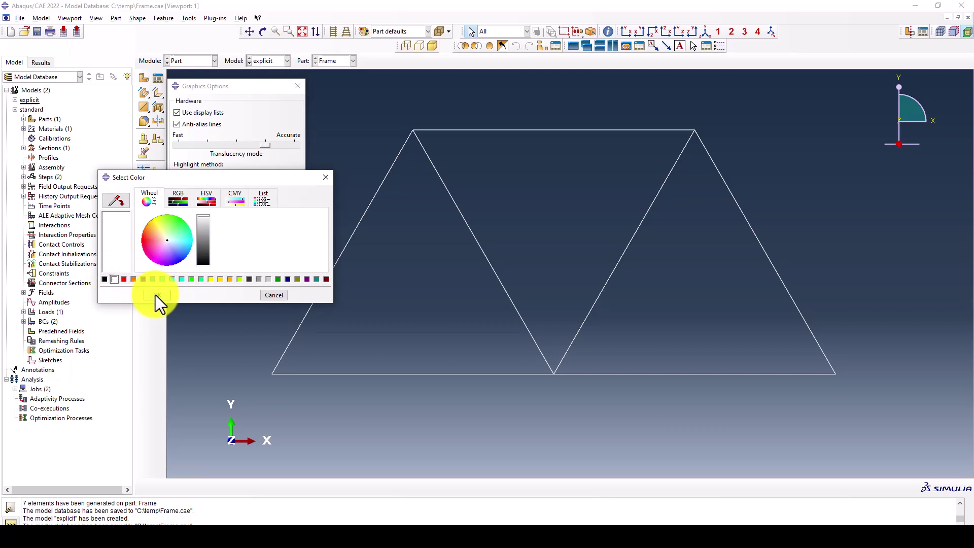
{"action": "left_click", "coordinate": [155, 295]}
{"action": "left_click", "coordinate": [220, 288]}
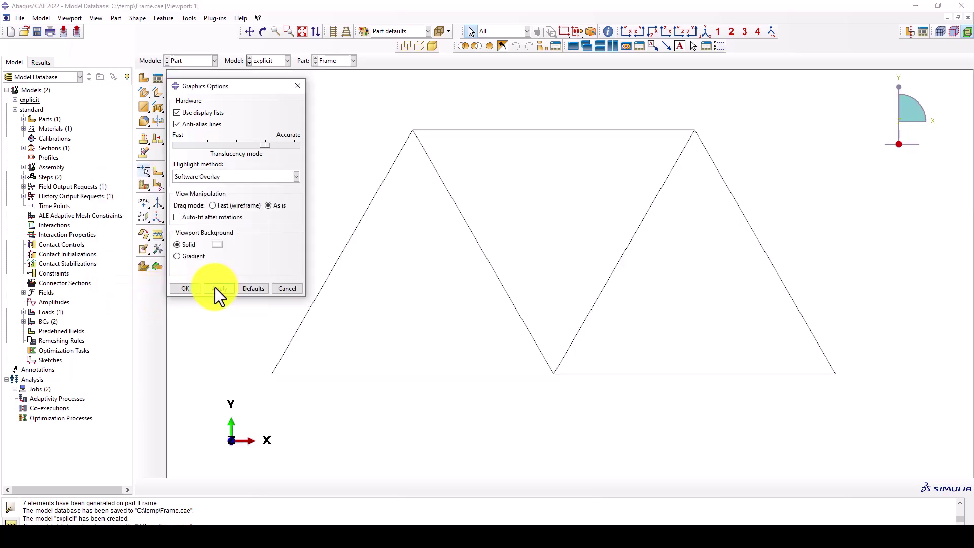
{"action": "left_click", "coordinate": [189, 289]}
{"action": "scroll", "coordinate": [491, 275], "scroll_direction": "up", "scroll_amount": 1}
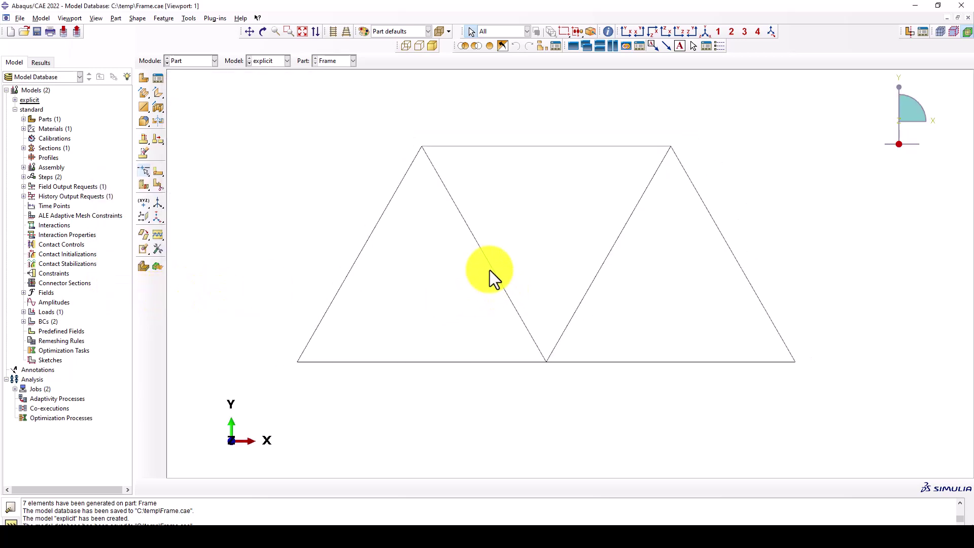
{"action": "scroll", "coordinate": [454, 284], "scroll_direction": "down", "scroll_amount": 1}
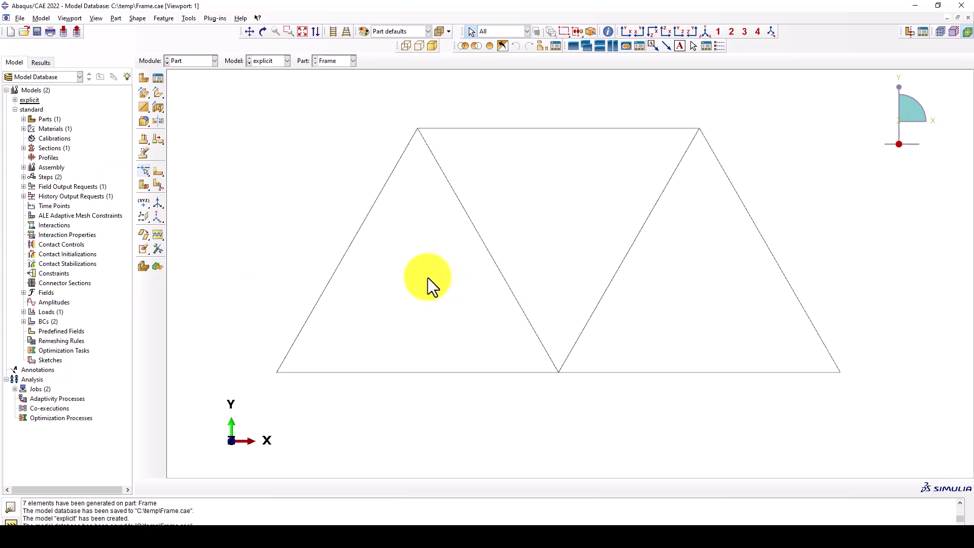
- Switch between the Assembly and Visualization modules
{"action": "left_click", "coordinate": [194, 61]}
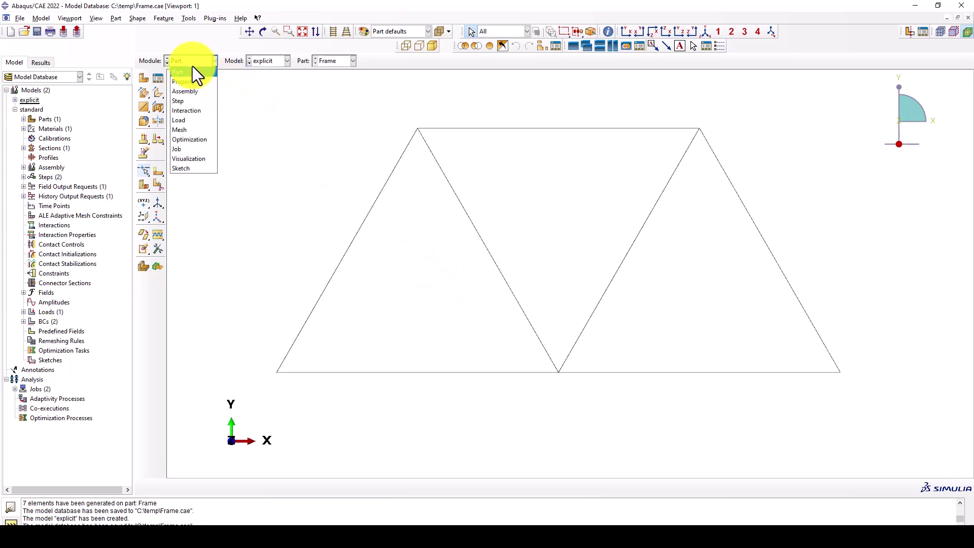
{"action": "left_click", "coordinate": [197, 90]}
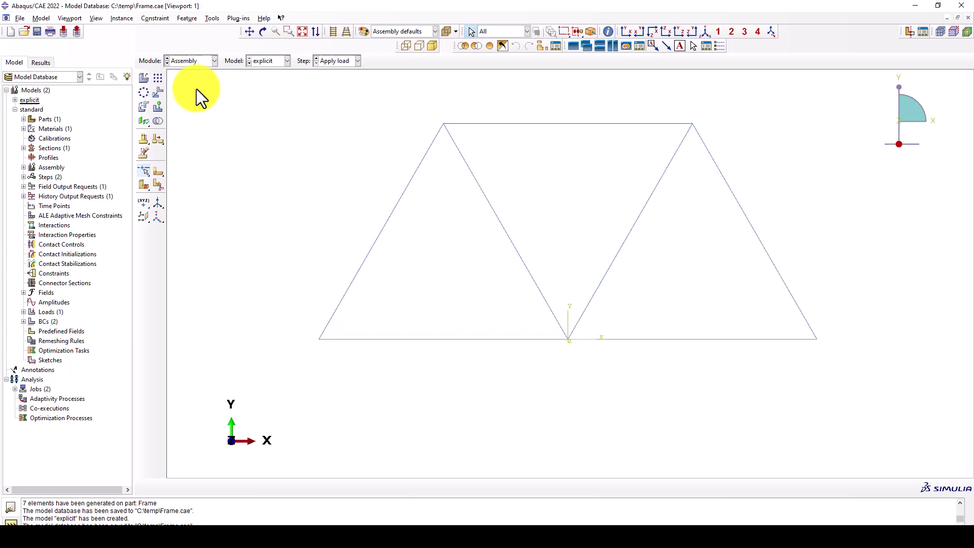
{"action": "left_click", "coordinate": [193, 61]}
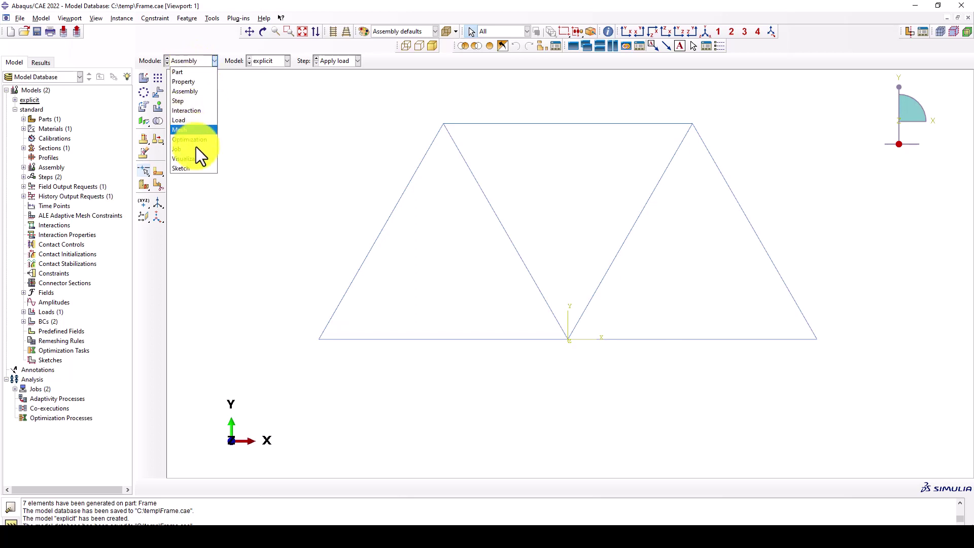
{"action": "left_click", "coordinate": [199, 160]}
{"action": "left_click", "coordinate": [186, 60]}
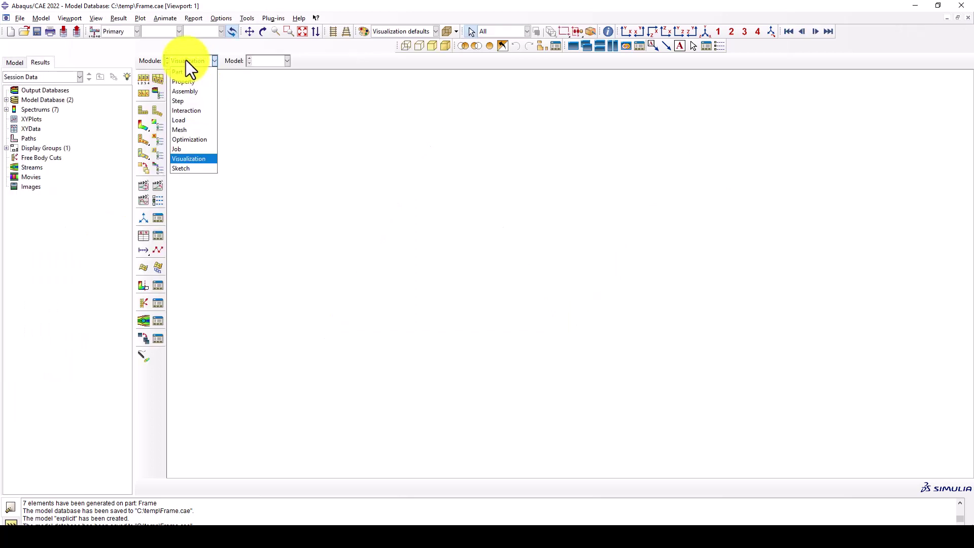
{"action": "left_click", "coordinate": [192, 90]}
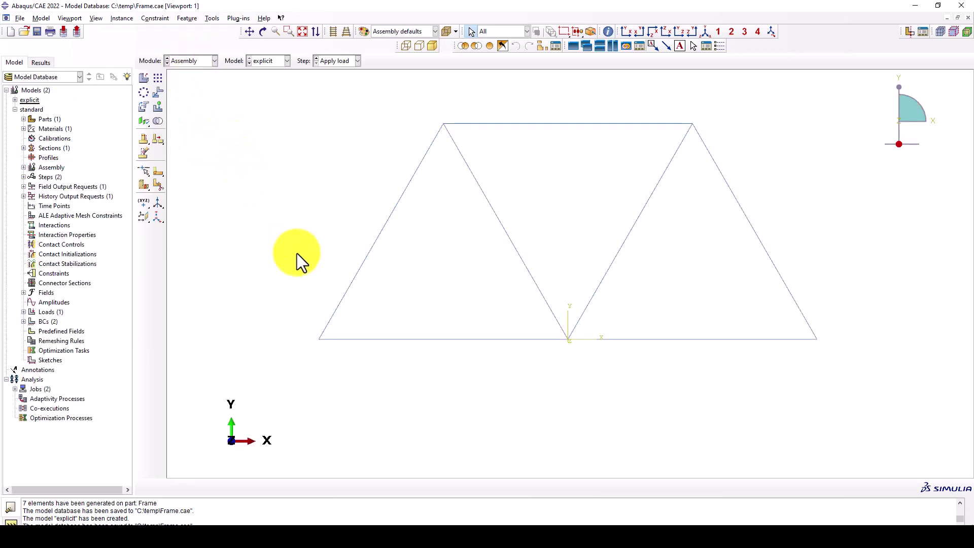
{"action": "scroll", "coordinate": [312, 264], "scroll_direction": "up", "scroll_amount": 2}
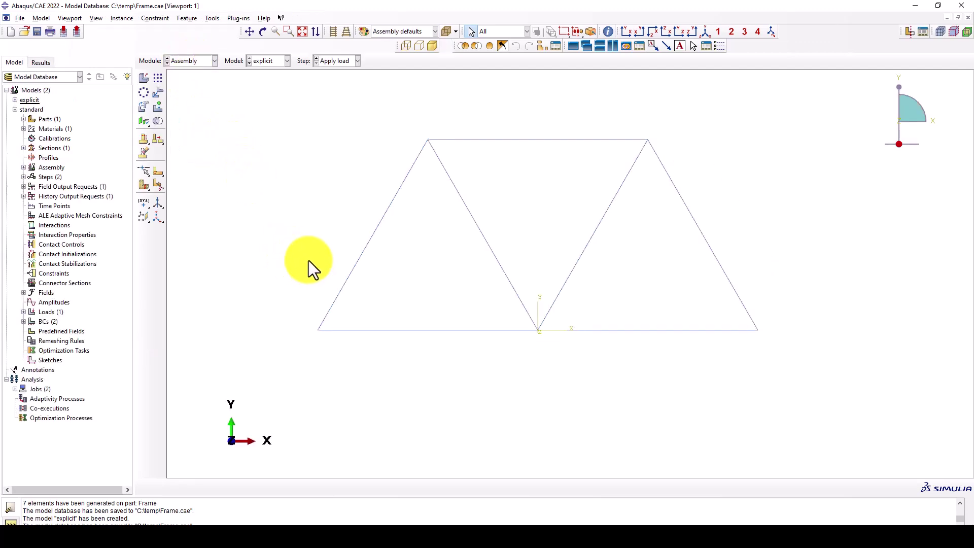
- Switch to the Job module and submit the Frame job from the Job Manager
{"action": "left_click", "coordinate": [183, 63]}
{"action": "left_click", "coordinate": [182, 148]}
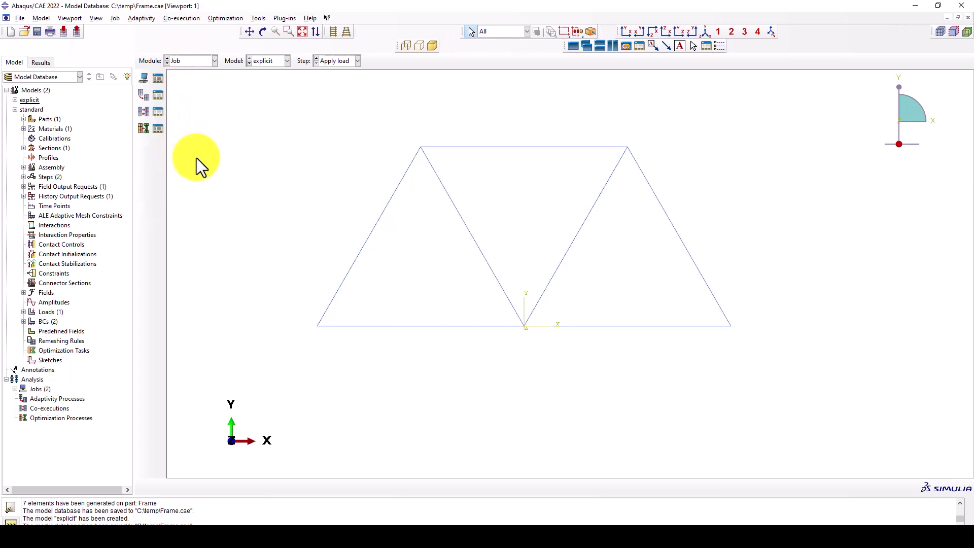
{"action": "left_click", "coordinate": [154, 79]}
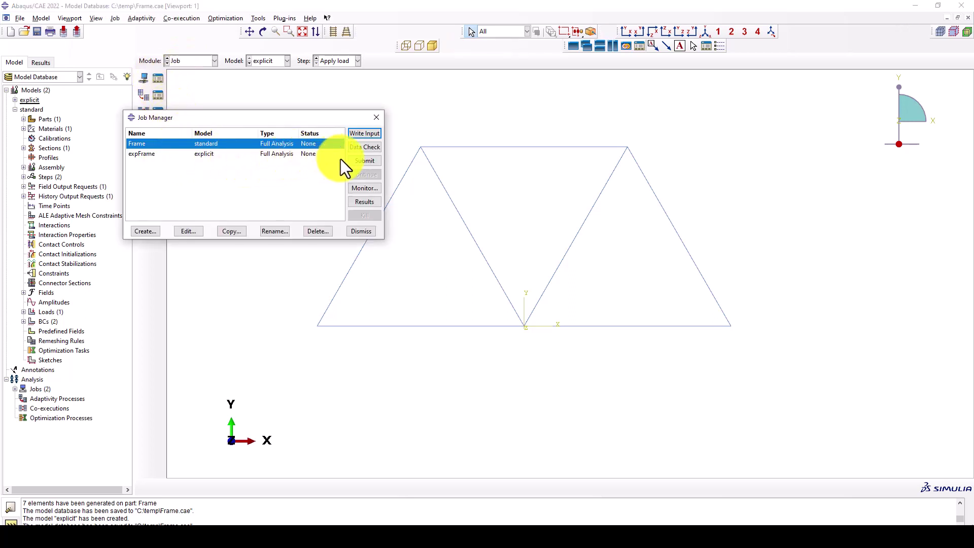
{"action": "left_click", "coordinate": [354, 163]}
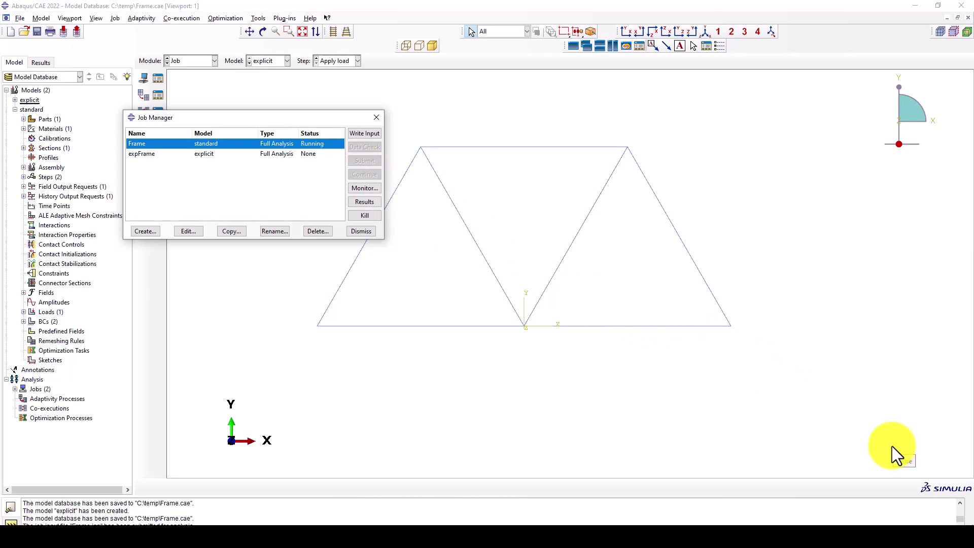
- Open the Frame job results, then bring up Viewport Annotation Options
{"action": "left_click", "coordinate": [365, 202]}
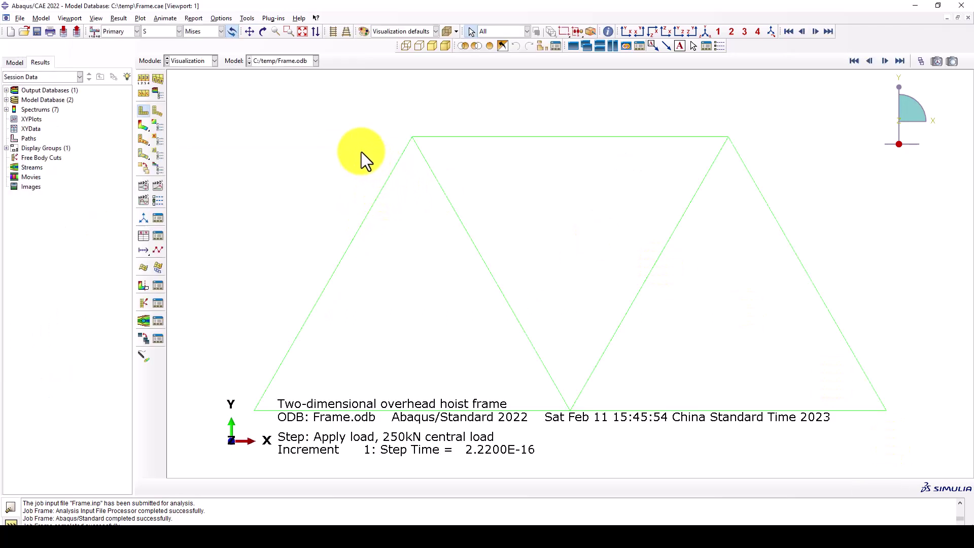
{"action": "scroll", "coordinate": [362, 152], "scroll_direction": "up", "scroll_amount": 2}
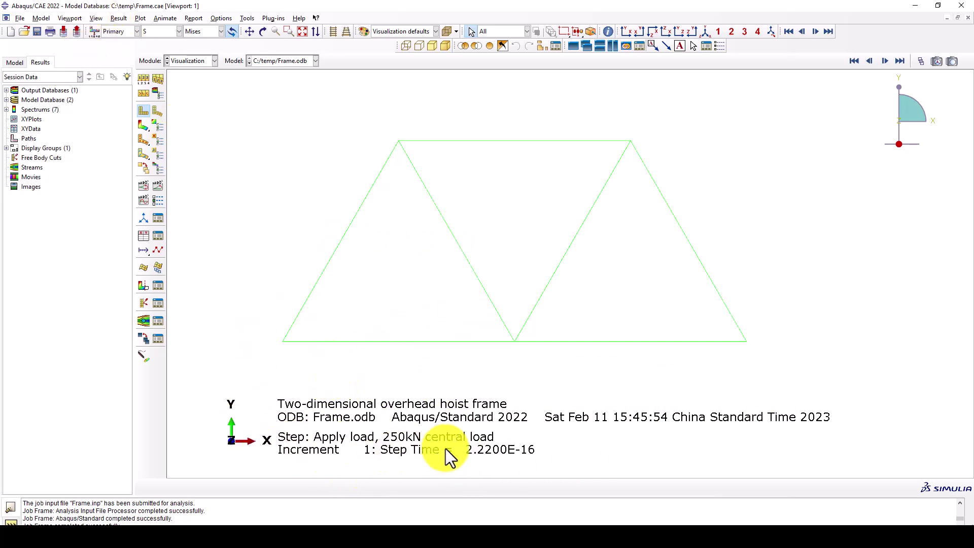
{"action": "left_click", "coordinate": [70, 18]}
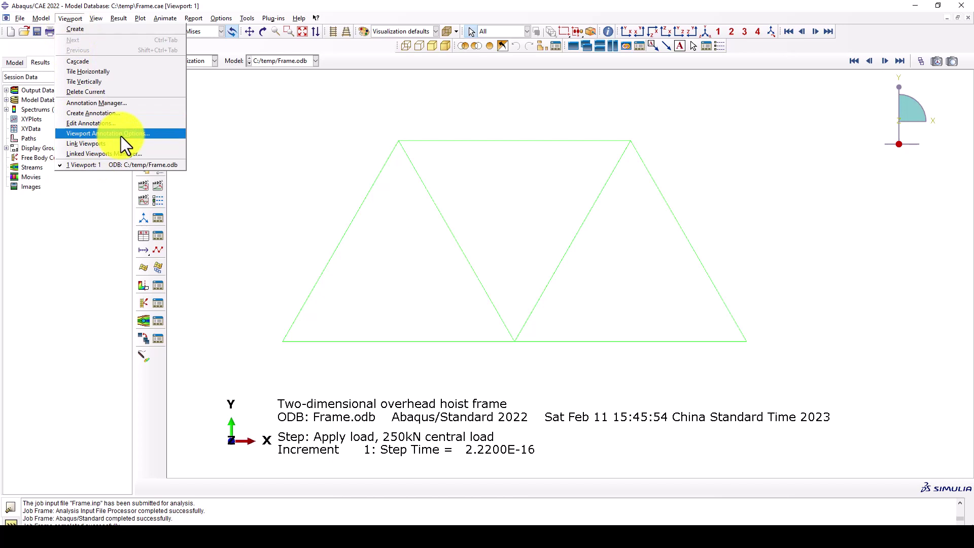
{"action": "left_click", "coordinate": [121, 135]}
{"action": "left_click_drag", "start_coordinate": [121, 164], "coordinate": [141, 153]}
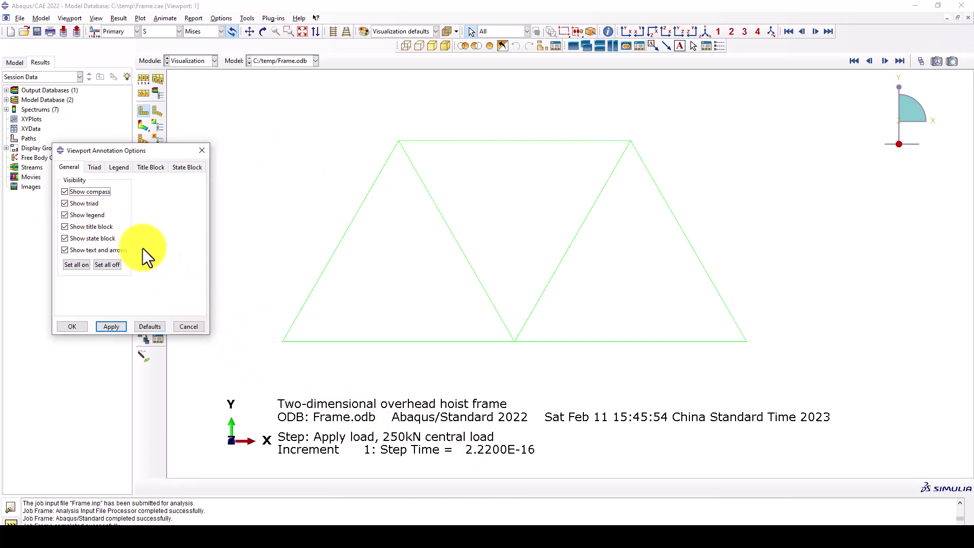
- Toggle the state block off and back on, then hide the title block
{"action": "left_click", "coordinate": [79, 241]}
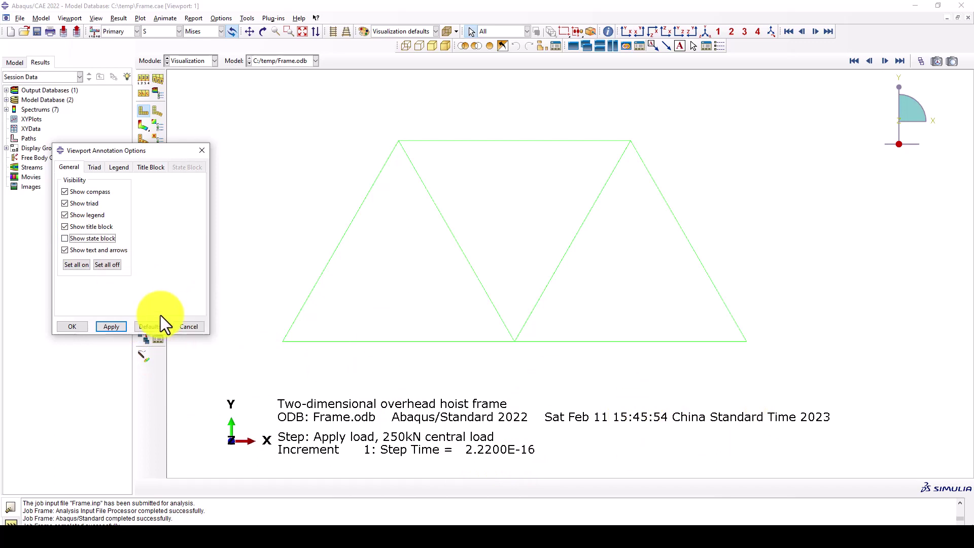
{"action": "left_click", "coordinate": [117, 327]}
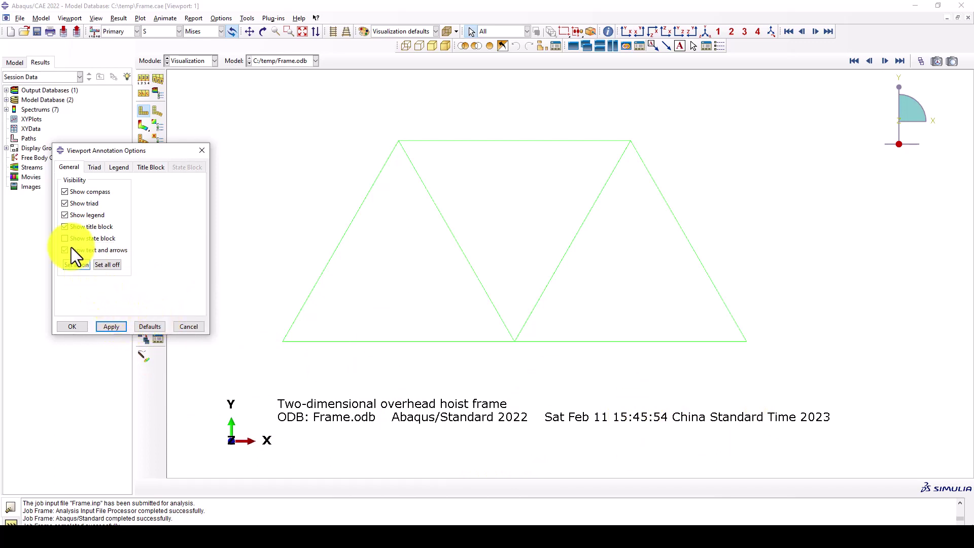
{"action": "left_click", "coordinate": [69, 237]}
{"action": "left_click", "coordinate": [116, 324]}
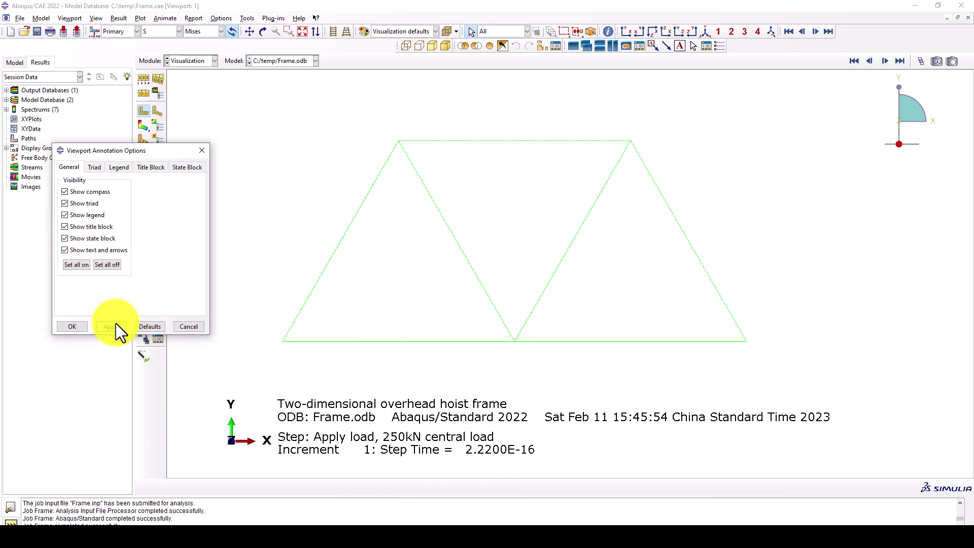
{"action": "left_click", "coordinate": [71, 227]}
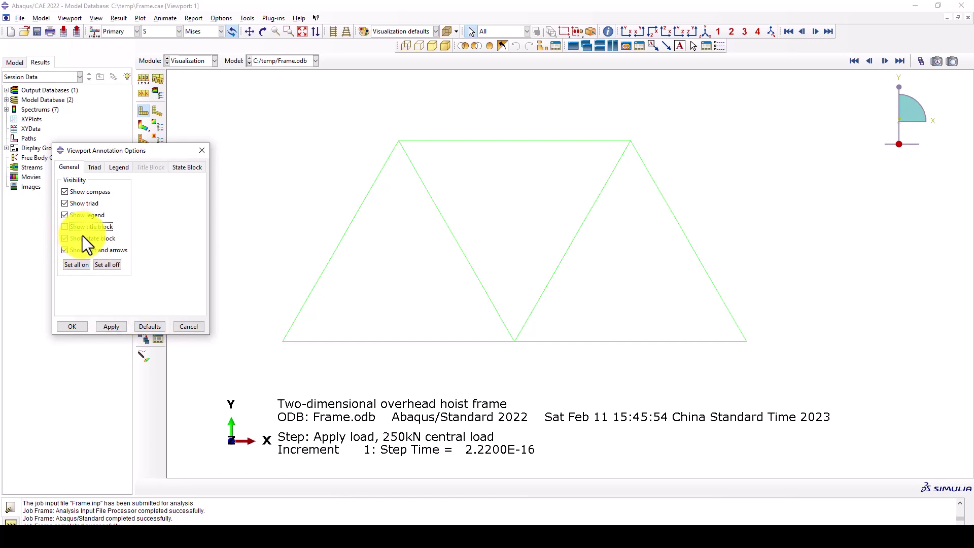
{"action": "left_click", "coordinate": [110, 325]}
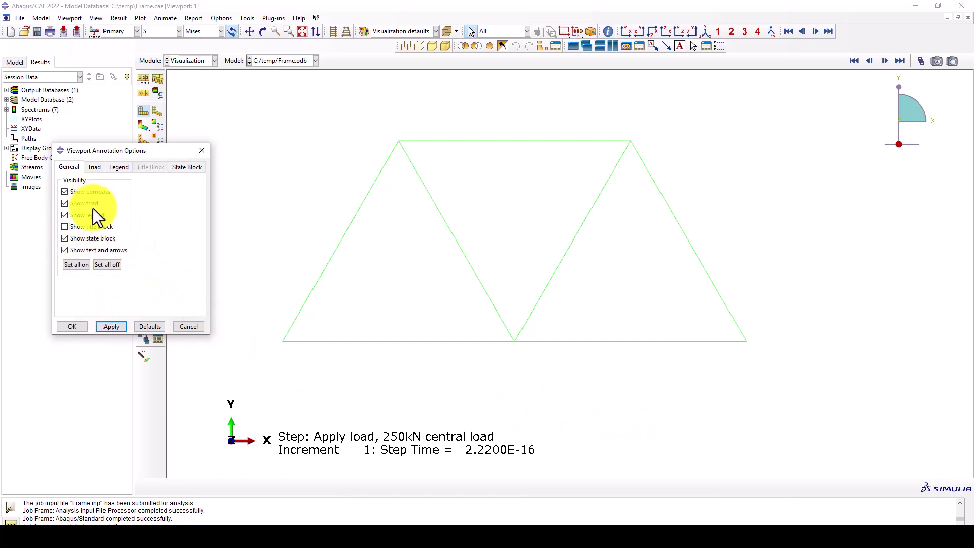
- Display the Mises stress contour on the truss
{"action": "left_click", "coordinate": [201, 151]}
{"action": "left_click", "coordinate": [142, 122]}
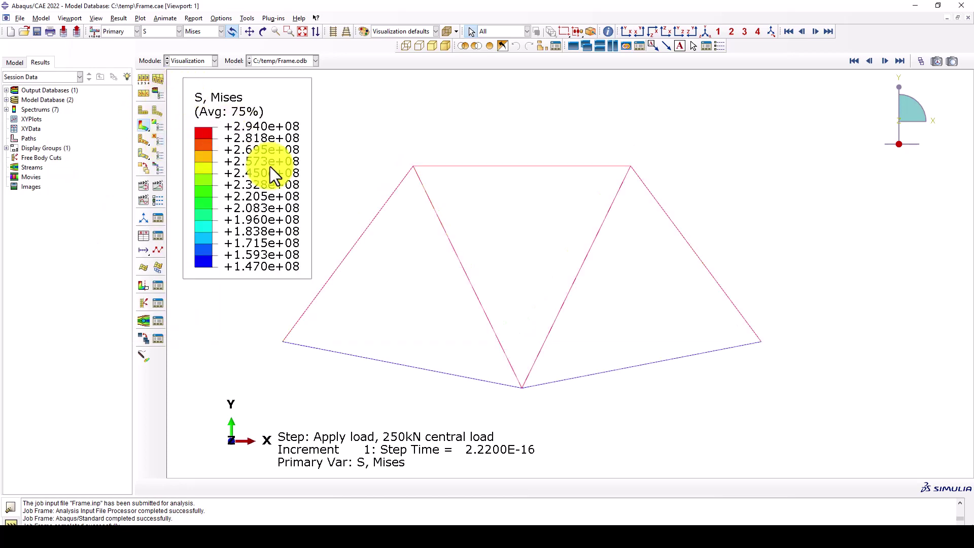
{"action": "scroll", "coordinate": [662, 195], "scroll_direction": "down", "scroll_amount": 1}
{"action": "scroll", "coordinate": [501, 320], "scroll_direction": "down", "scroll_amount": 1}
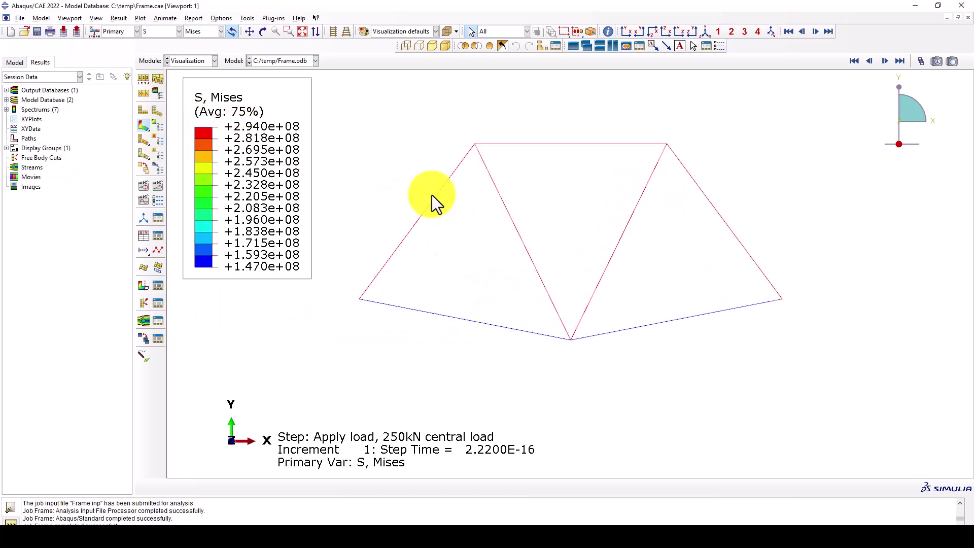
{"action": "scroll", "coordinate": [457, 221], "scroll_direction": "down", "scroll_amount": 1}
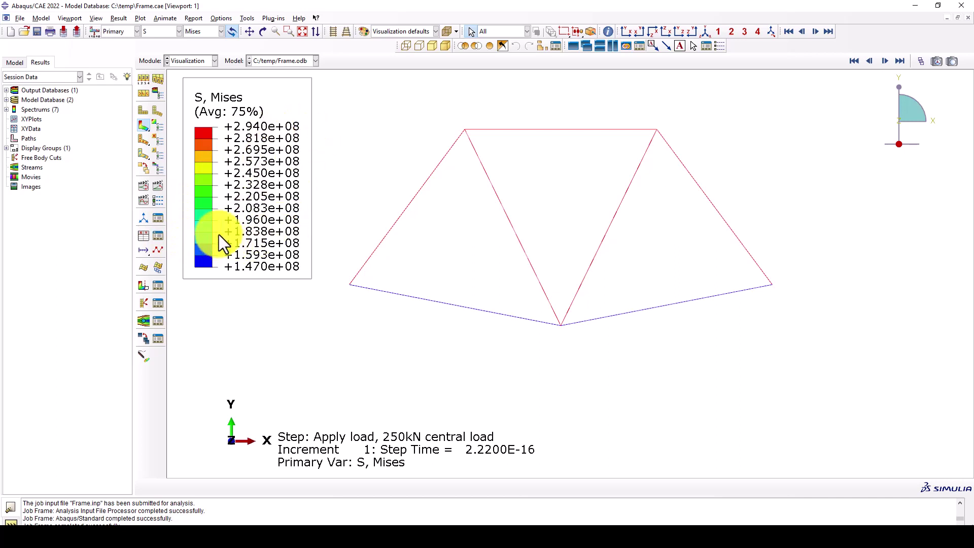
{"action": "left_click", "coordinate": [68, 19]}
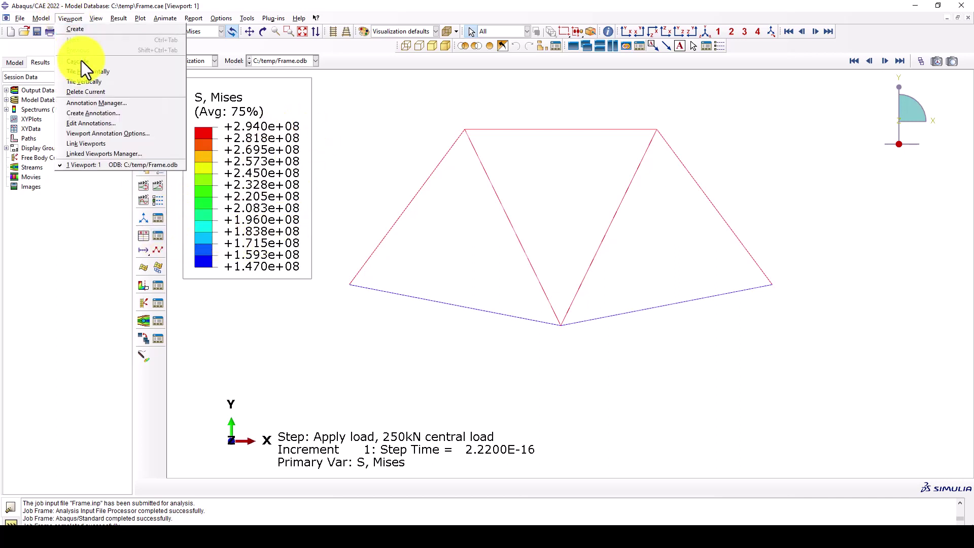
{"action": "left_click", "coordinate": [104, 133]}
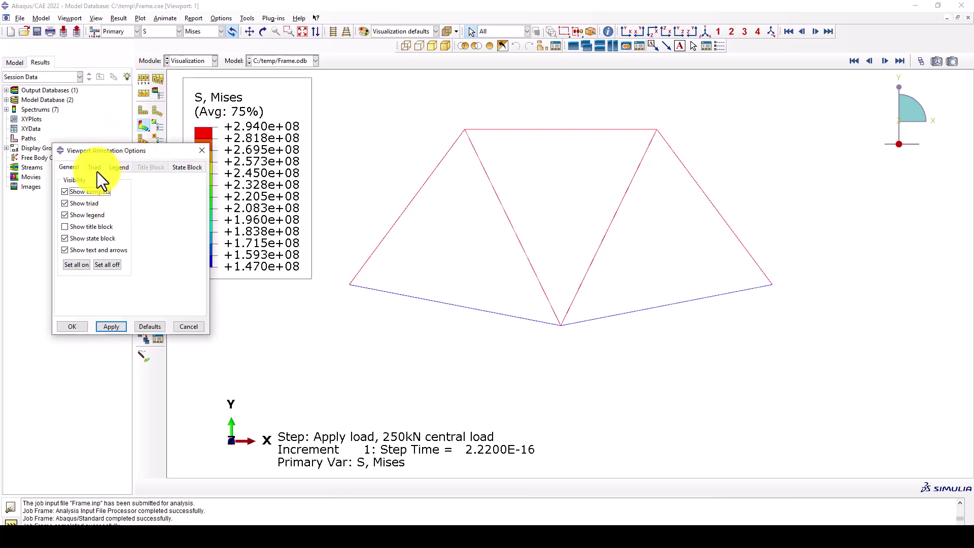
{"action": "left_click", "coordinate": [116, 168]}
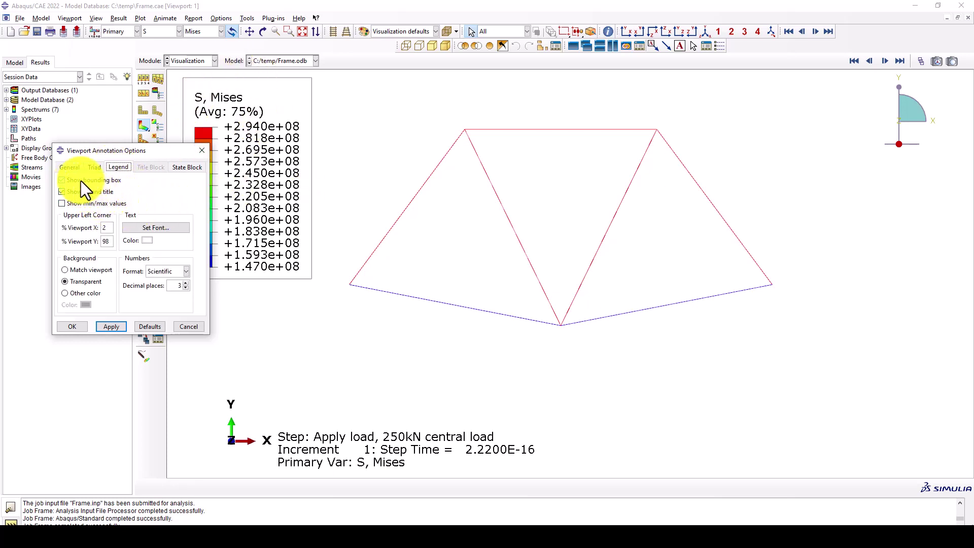
- Remove the legend bounding box and set legend values to Fixed format
{"action": "left_click", "coordinate": [61, 180]}
{"action": "left_click", "coordinate": [111, 325]}
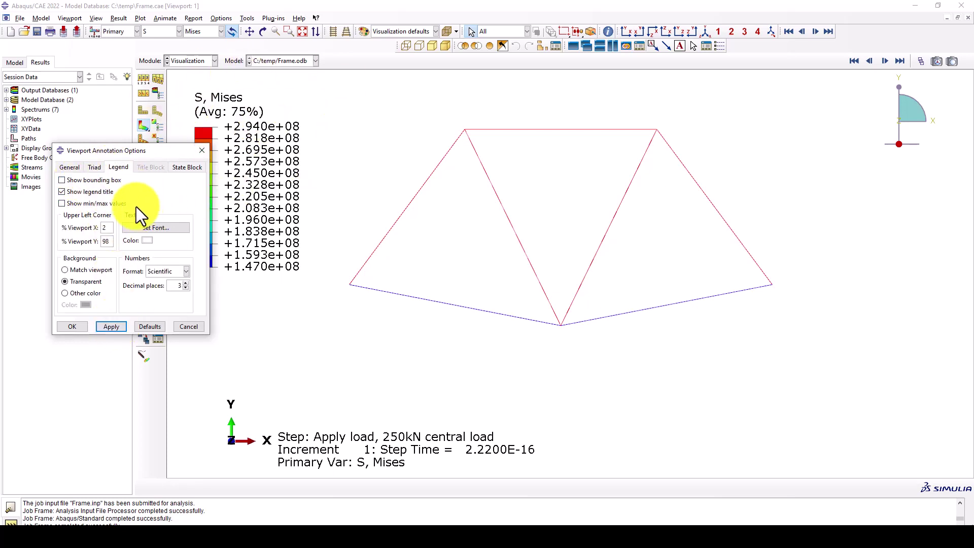
{"action": "left_click", "coordinate": [160, 271]}
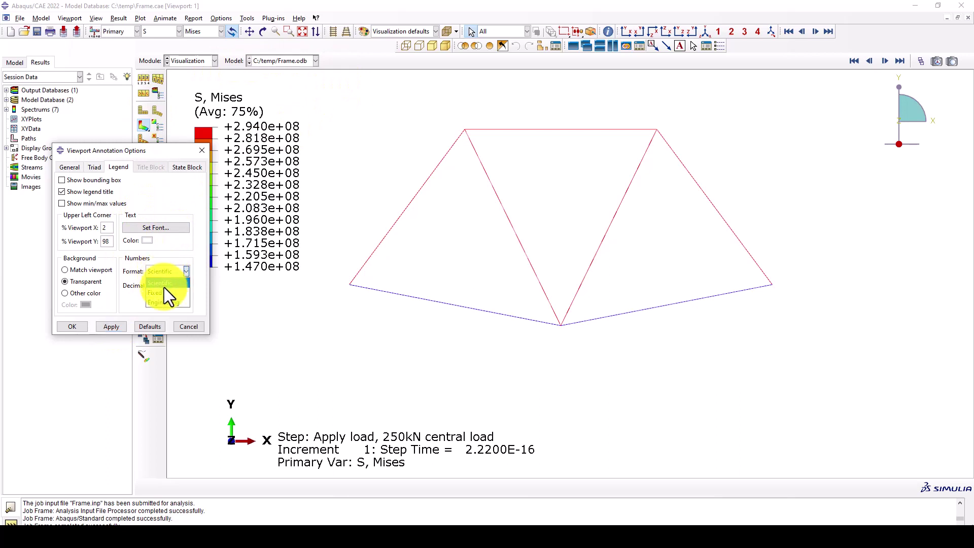
{"action": "left_click", "coordinate": [112, 326]}
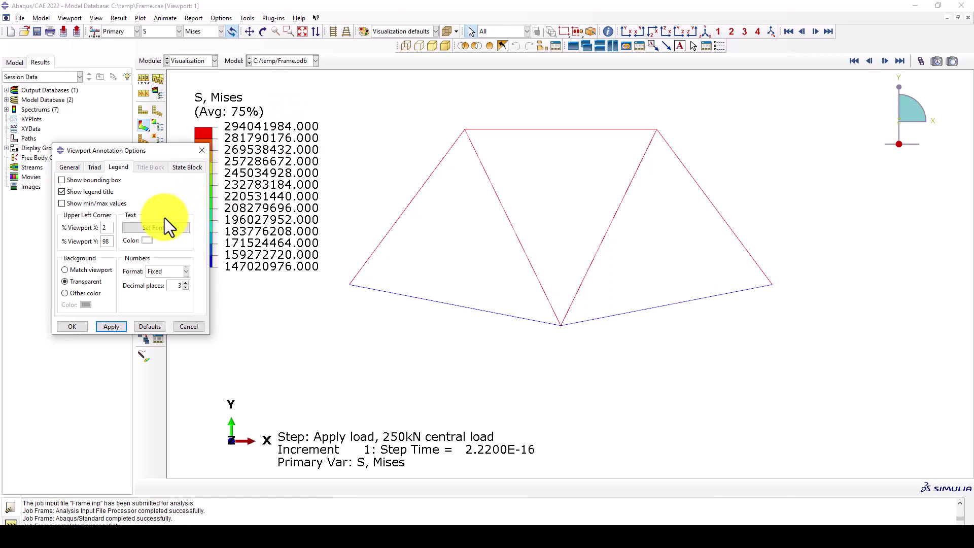
{"action": "left_click", "coordinate": [68, 167]}
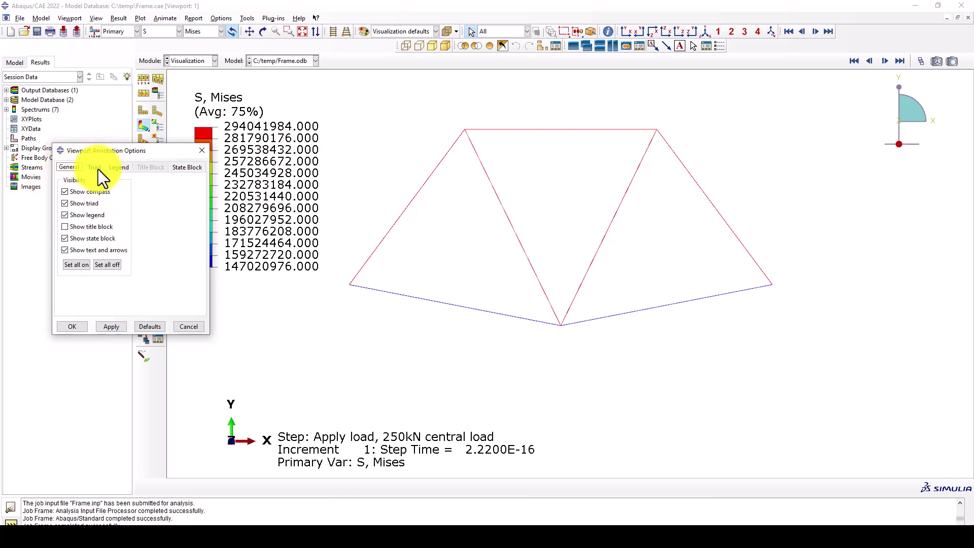
{"action": "left_click", "coordinate": [85, 328]}
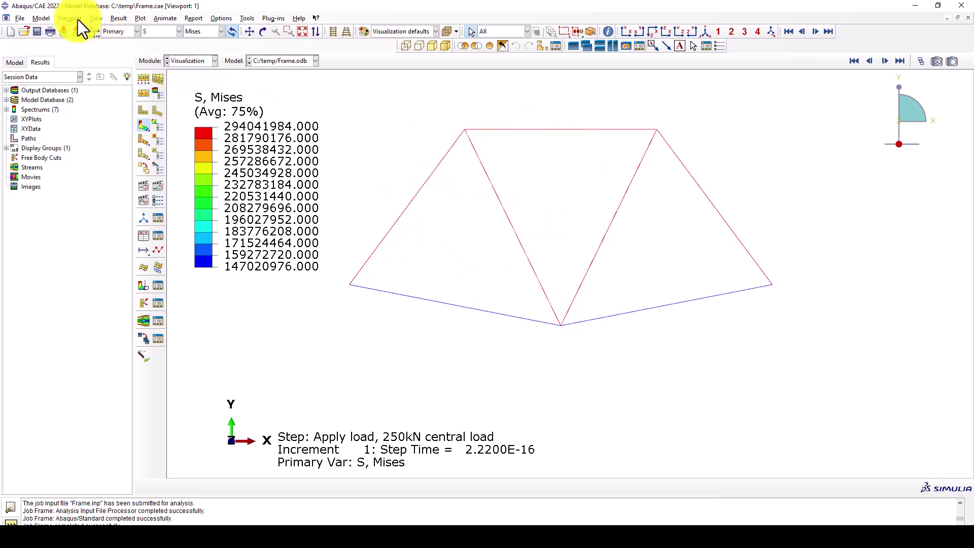
- Turn on beam profile rendering with a 2.5 scale factor in ODB Display Options
{"action": "left_click", "coordinate": [94, 20]}
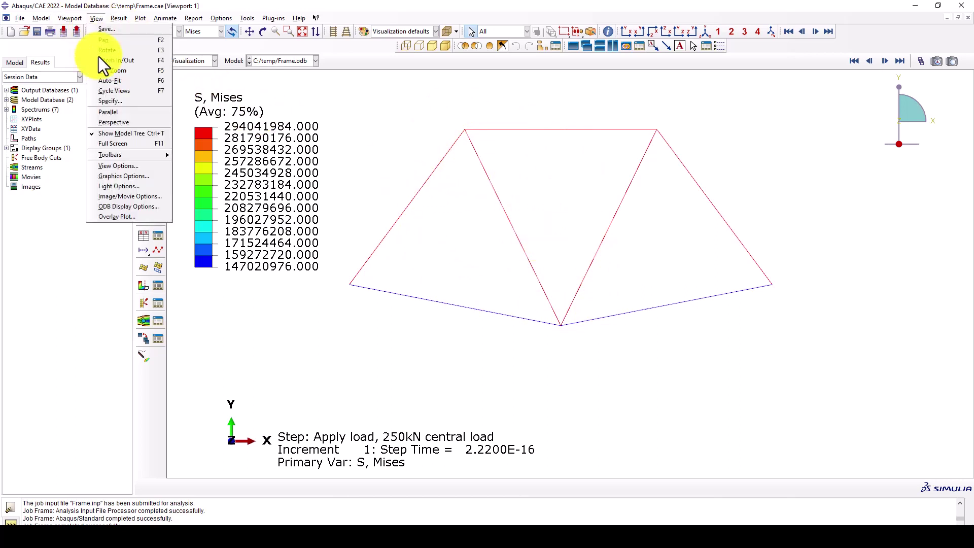
{"action": "left_click", "coordinate": [143, 207]}
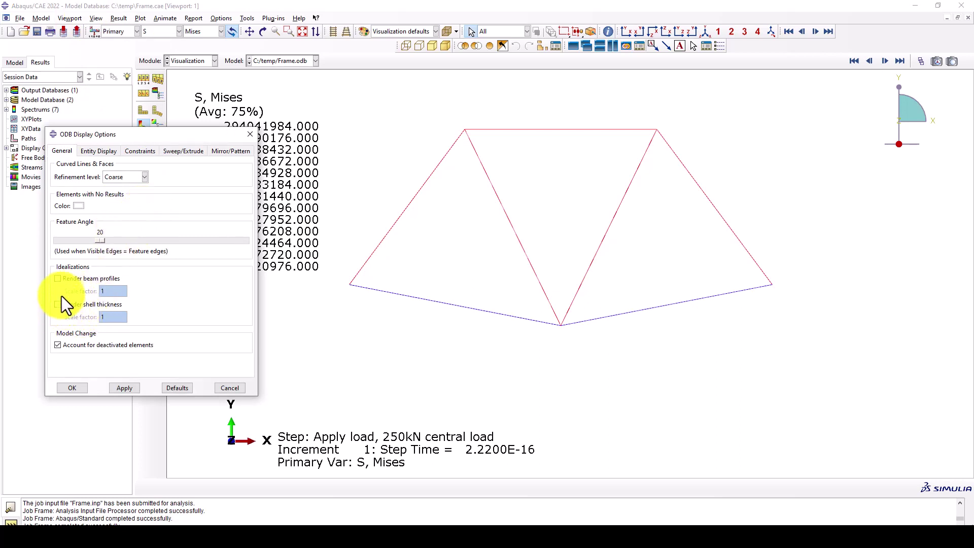
{"action": "left_click", "coordinate": [84, 278]}
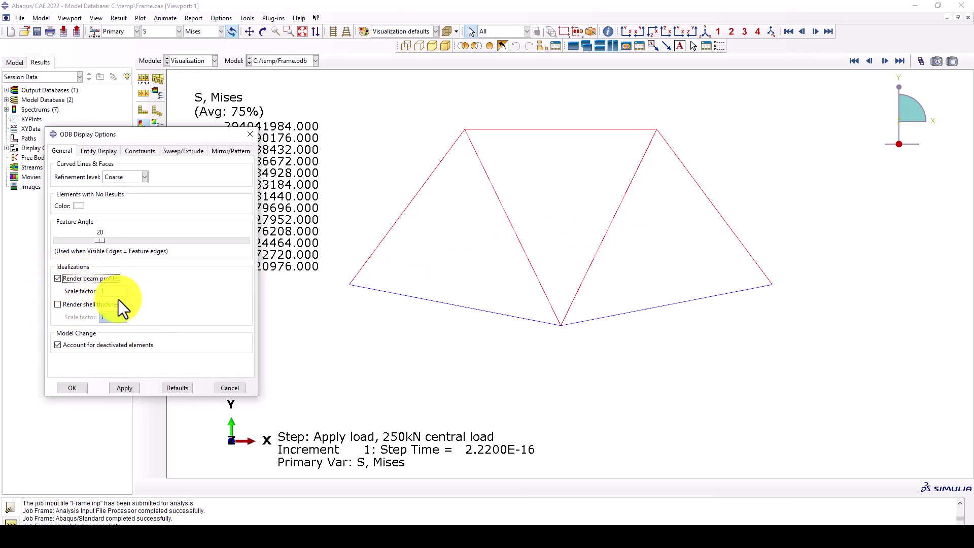
{"action": "left_click", "coordinate": [127, 387]}
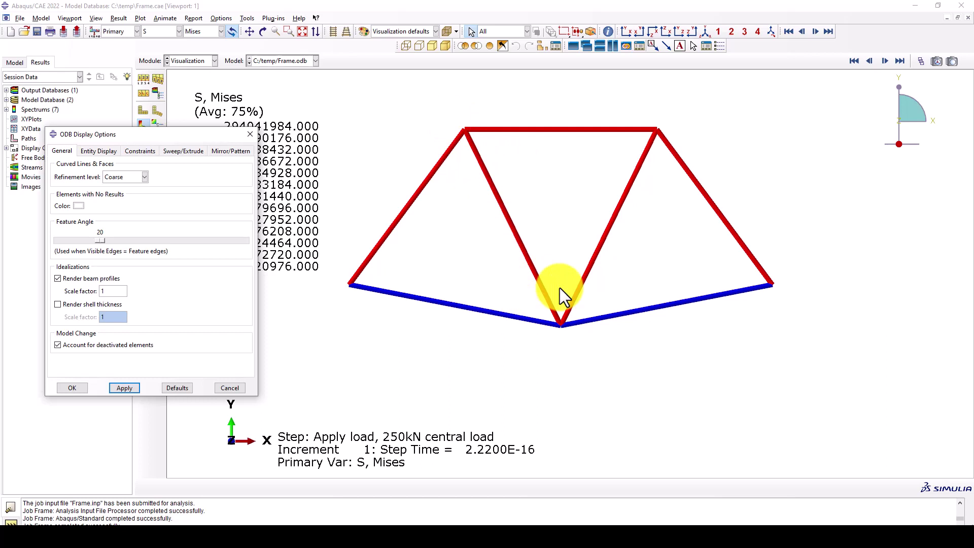
{"action": "left_click", "coordinate": [102, 291]}
{"action": "type", "text": "5"}
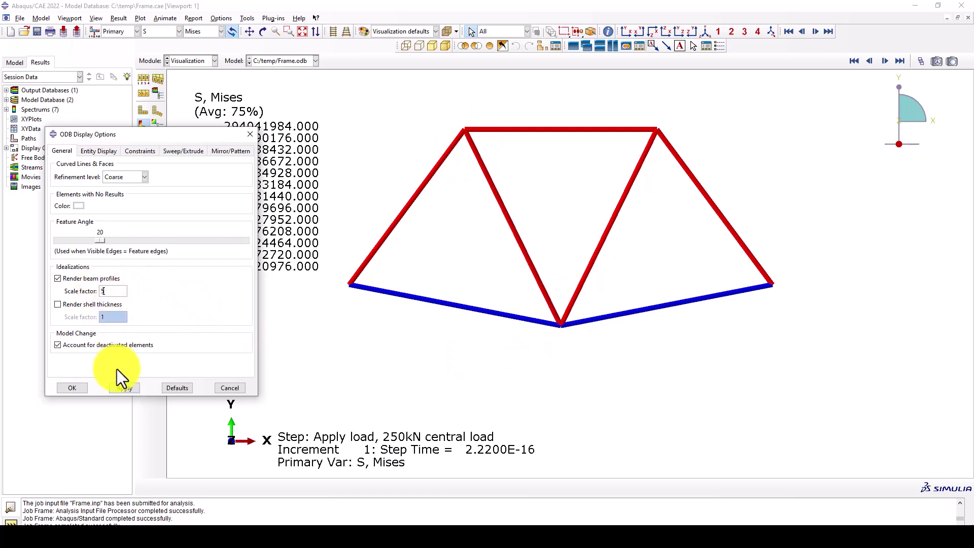
{"action": "left_click", "coordinate": [128, 386]}
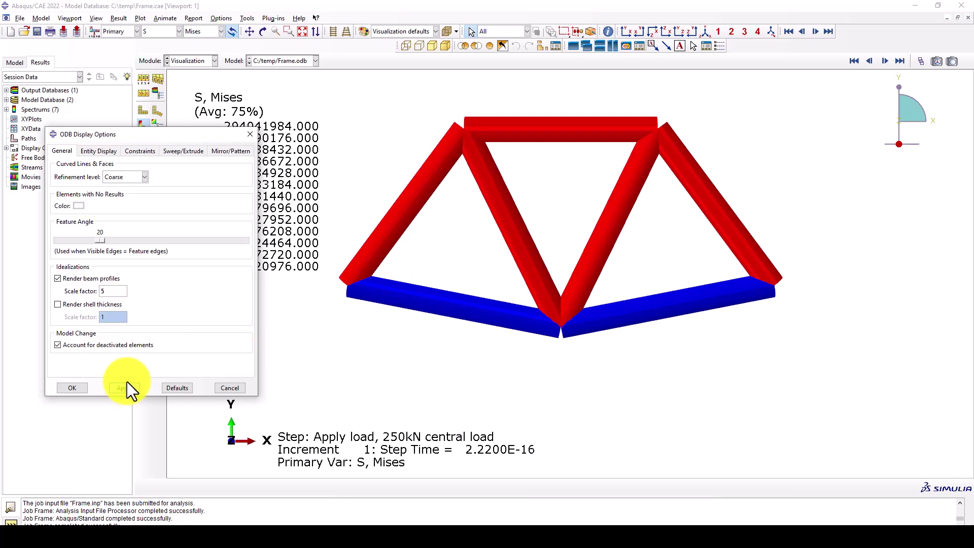
{"action": "left_click", "coordinate": [105, 291]}
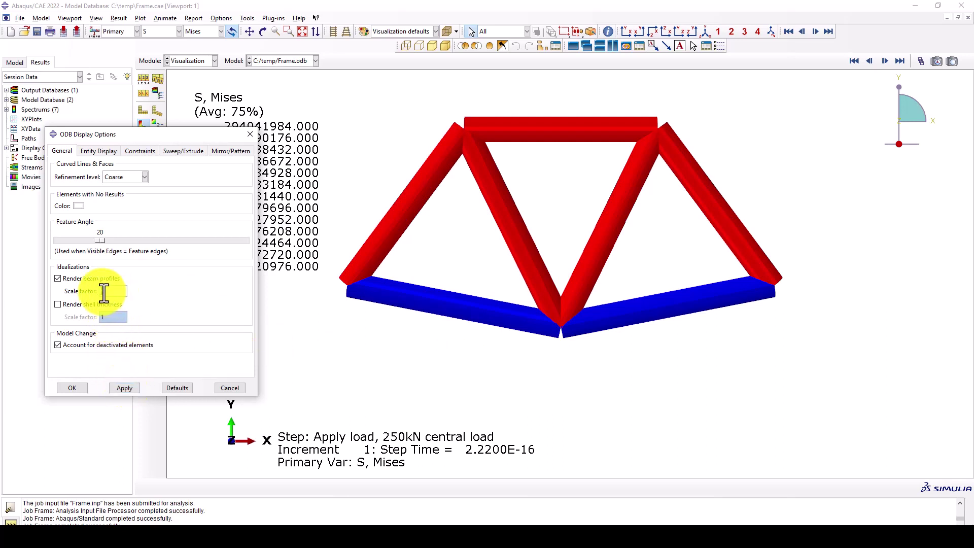
{"action": "type", "text": "2.5"}
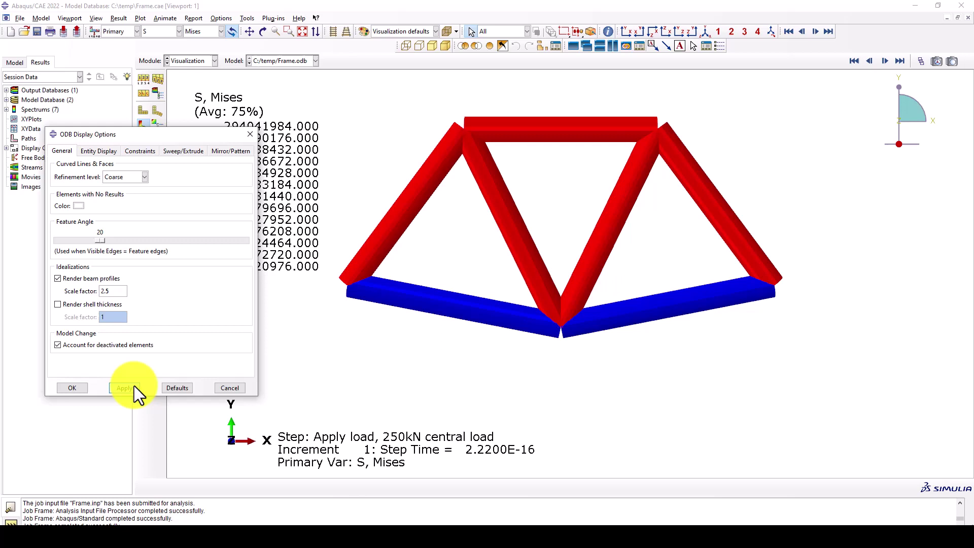
{"action": "left_click", "coordinate": [129, 387]}
{"action": "left_click", "coordinate": [76, 391]}
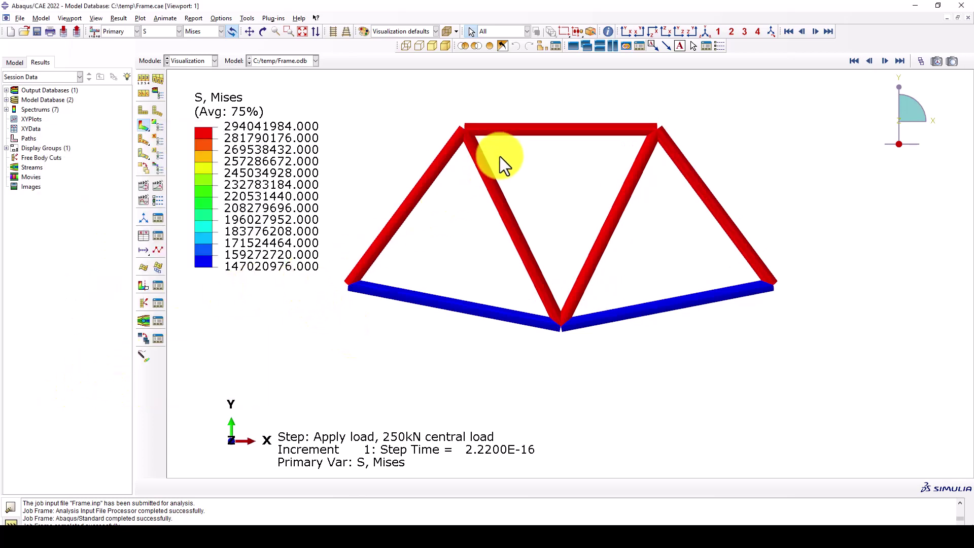
- Auto-fit the beam-rendered truss to the viewport
{"action": "left_click", "coordinate": [299, 30]}
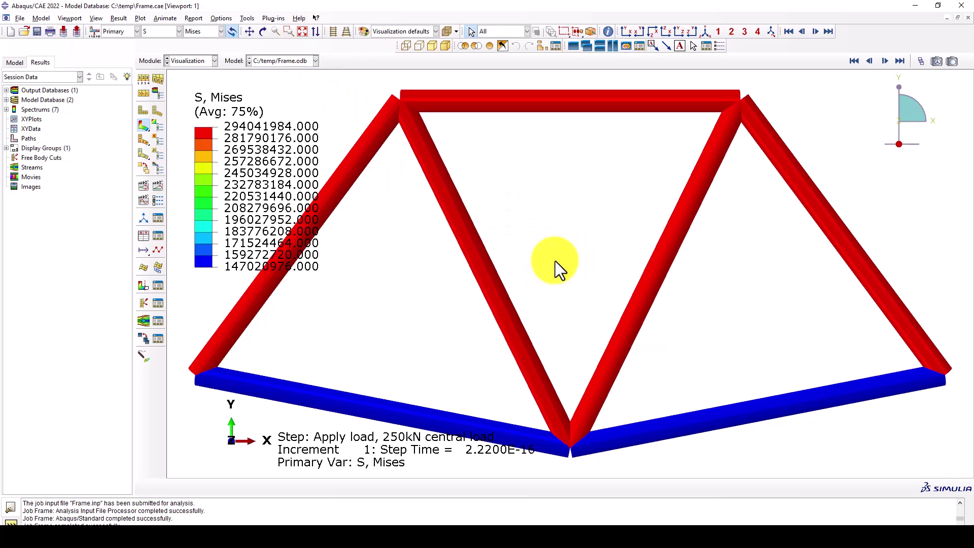
{"action": "scroll", "coordinate": [555, 261], "scroll_direction": "up", "scroll_amount": 1}
{"action": "scroll", "coordinate": [555, 261], "scroll_direction": "down", "scroll_amount": 1}
{"action": "scroll", "coordinate": [555, 261], "scroll_direction": "down", "scroll_amount": 1}
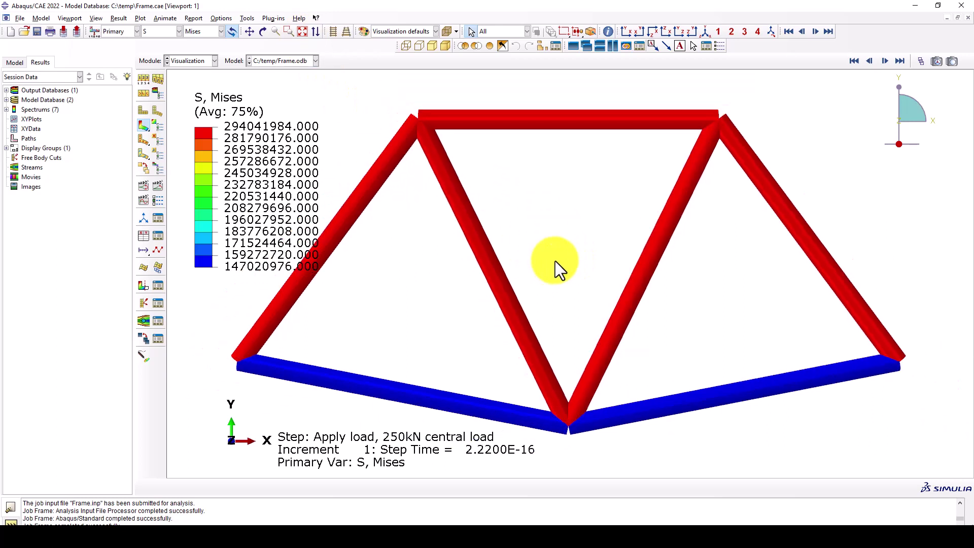
{"action": "scroll", "coordinate": [555, 262], "scroll_direction": "down", "scroll_amount": 1}
{"action": "scroll", "coordinate": [555, 261], "scroll_direction": "down", "scroll_amount": 1}
{"action": "scroll", "coordinate": [555, 261], "scroll_direction": "down", "scroll_amount": 1}
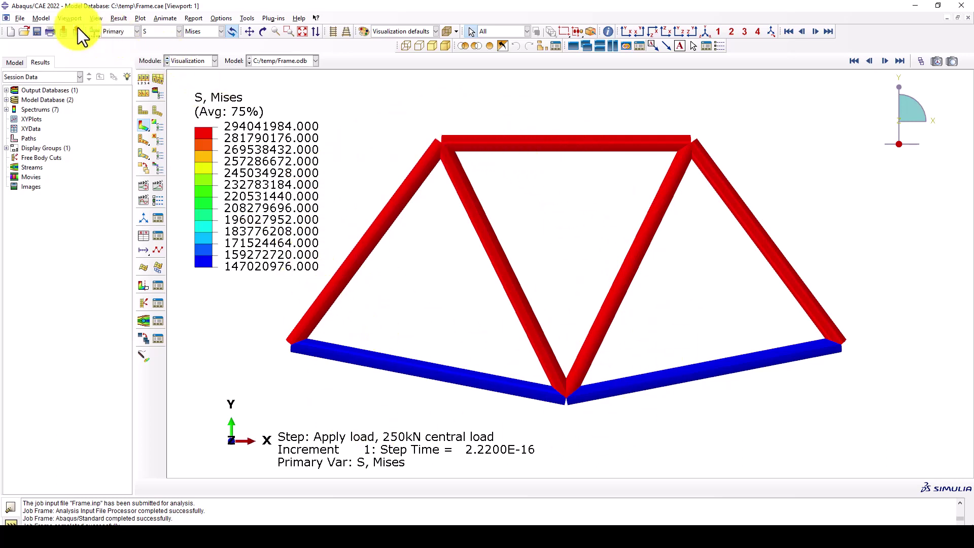
- Set the Print dialog to output only the current viewport
{"action": "left_click", "coordinate": [21, 16]}
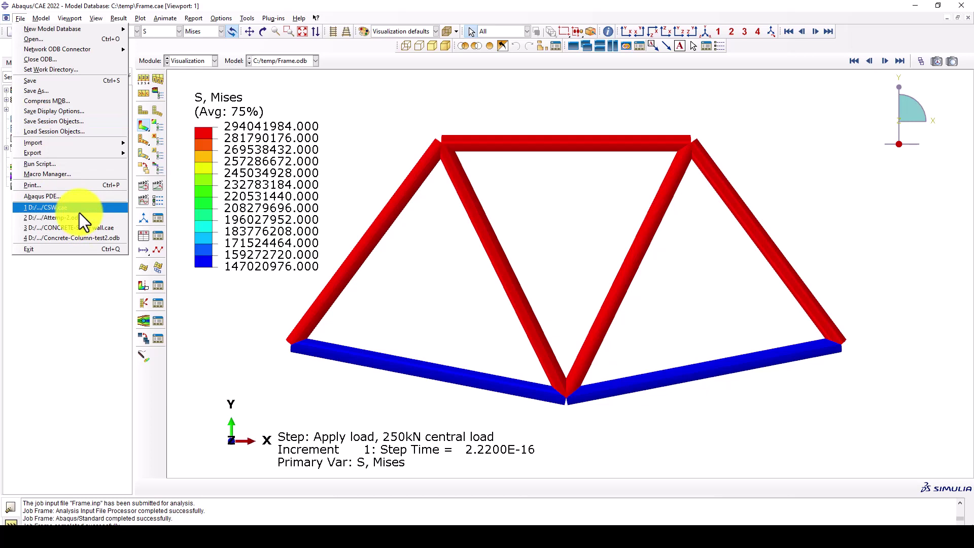
{"action": "left_click", "coordinate": [56, 185]}
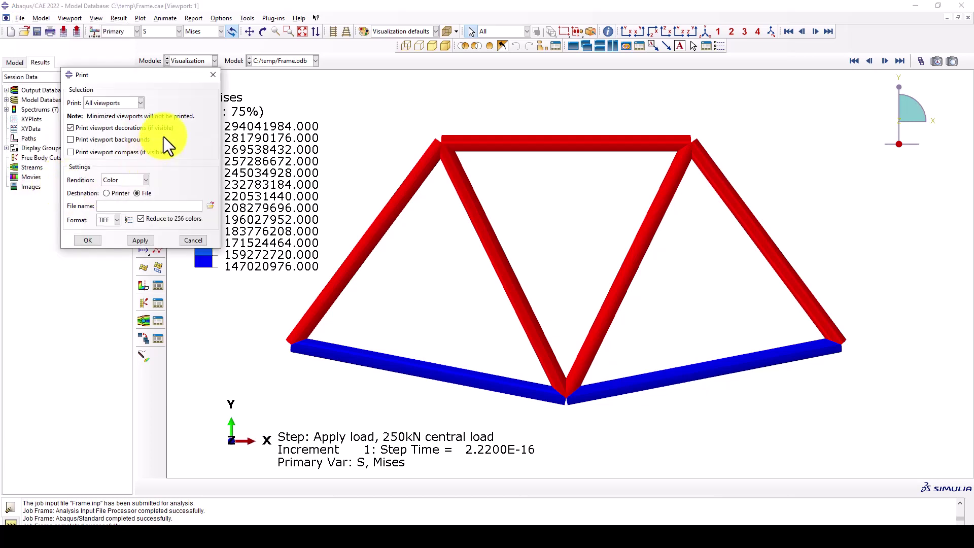
{"action": "left_click_drag", "start_coordinate": [173, 77], "coordinate": [202, 90]}
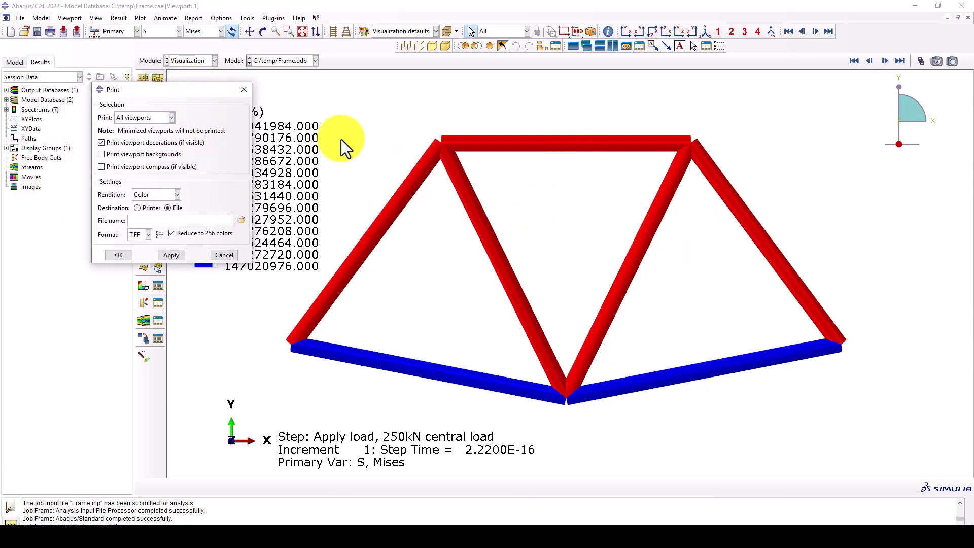
{"action": "left_click", "coordinate": [154, 117]}
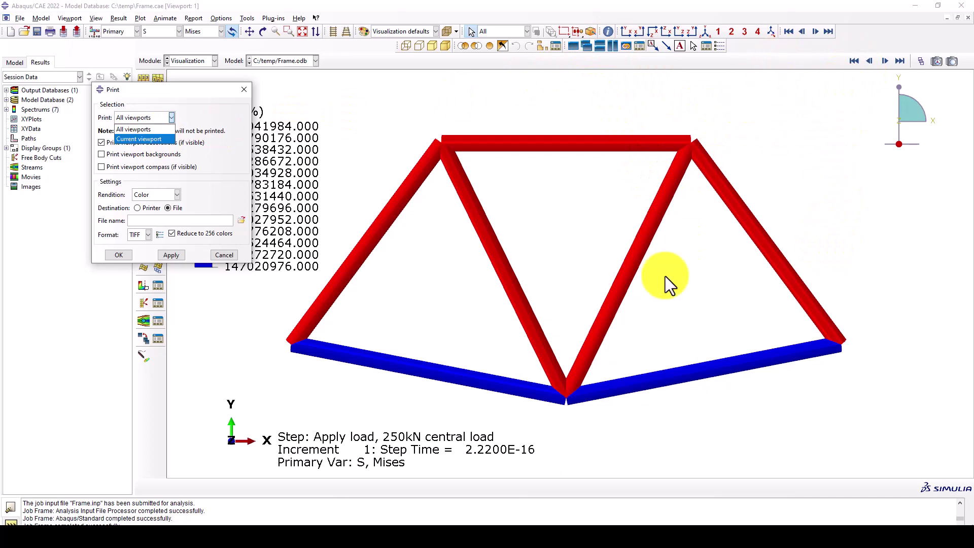
{"action": "left_click", "coordinate": [134, 139]}
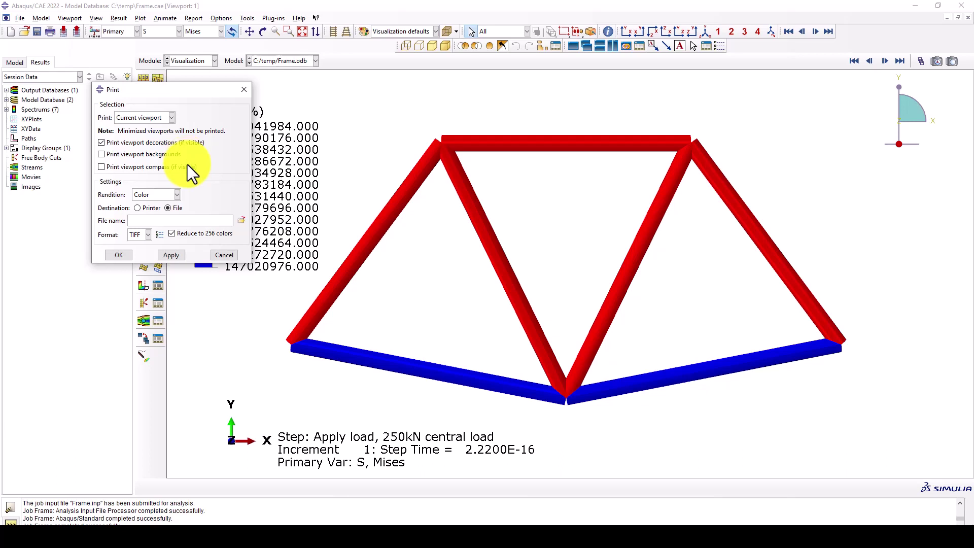
- Keep TIFF format and Color rendition, and enter the file name Von-Misse_Stress
{"action": "left_click", "coordinate": [148, 233]}
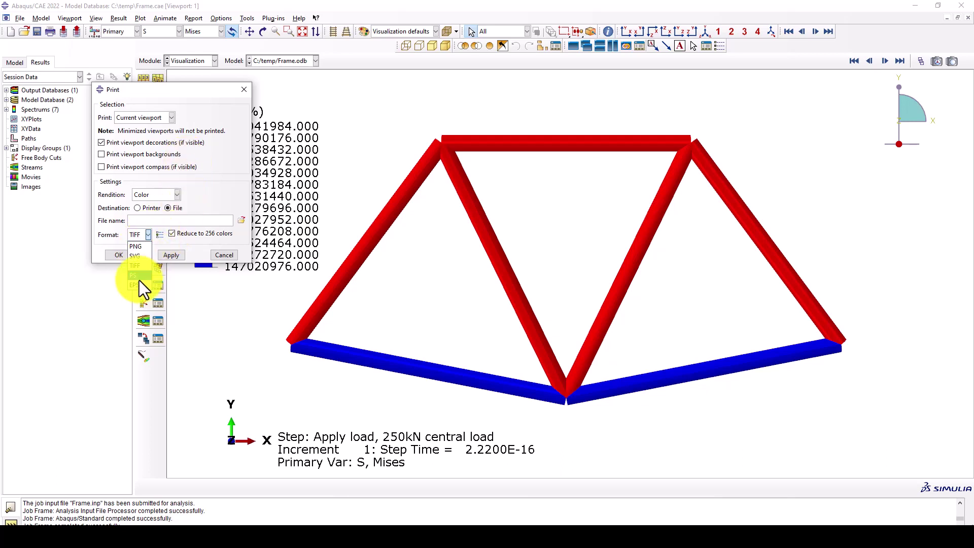
{"action": "left_click", "coordinate": [209, 200]}
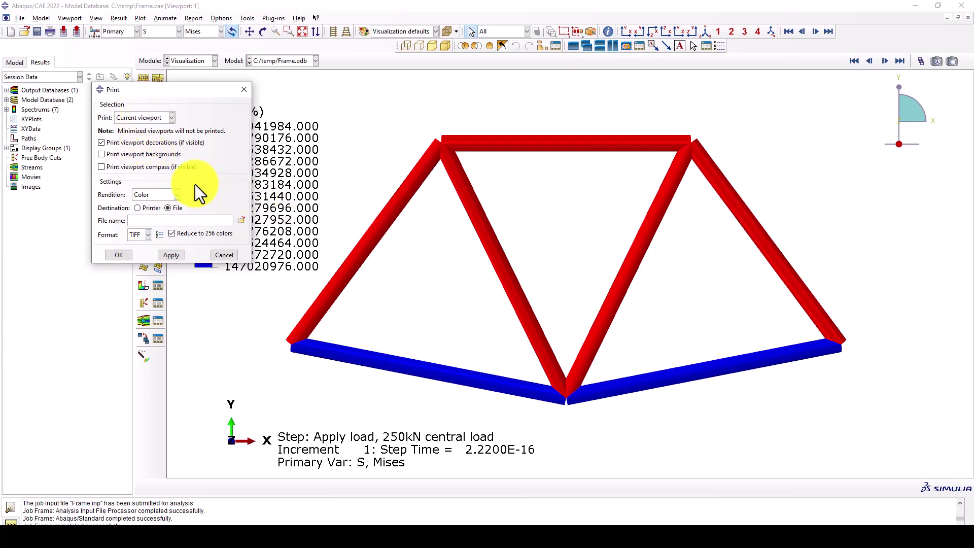
{"action": "left_click", "coordinate": [141, 194]}
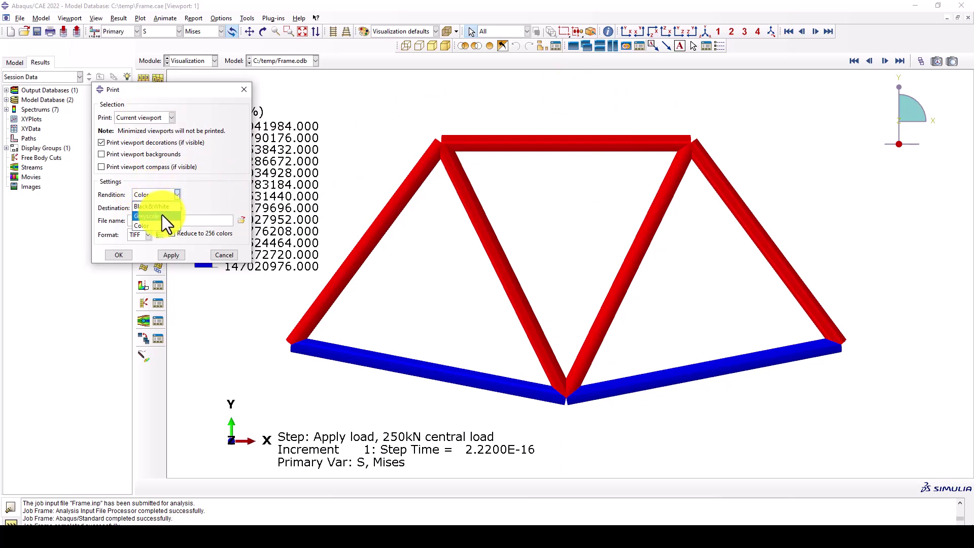
{"action": "left_click", "coordinate": [148, 202]}
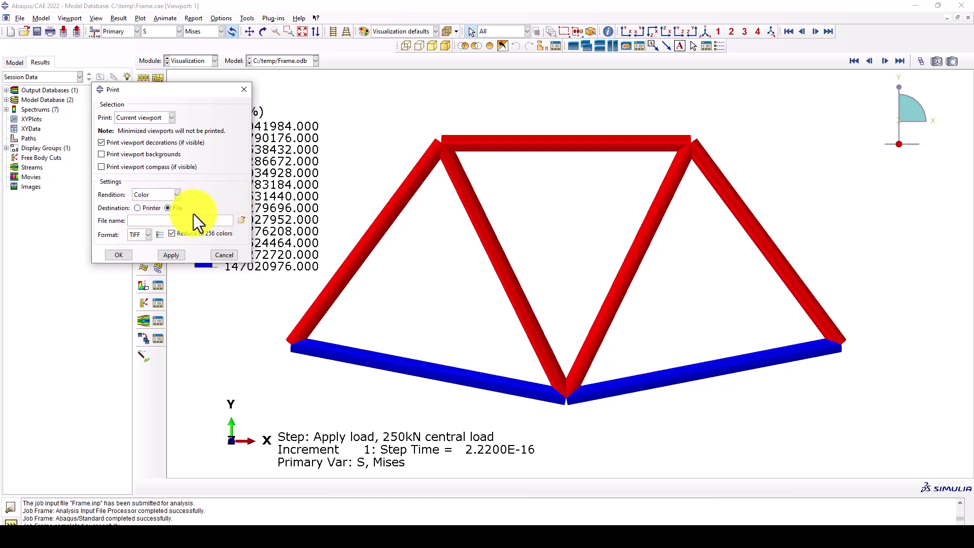
{"action": "left_click", "coordinate": [162, 220]}
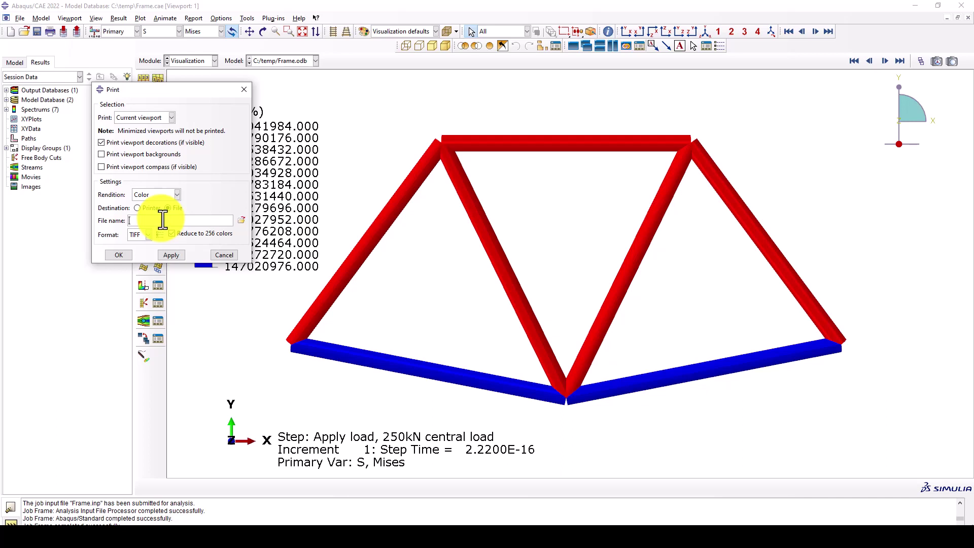
{"action": "type", "text": "Vo"}
{"action": "type", "text": "r"}
{"action": "type", "text": "-M"}
{"action": "type", "text": "ss"}
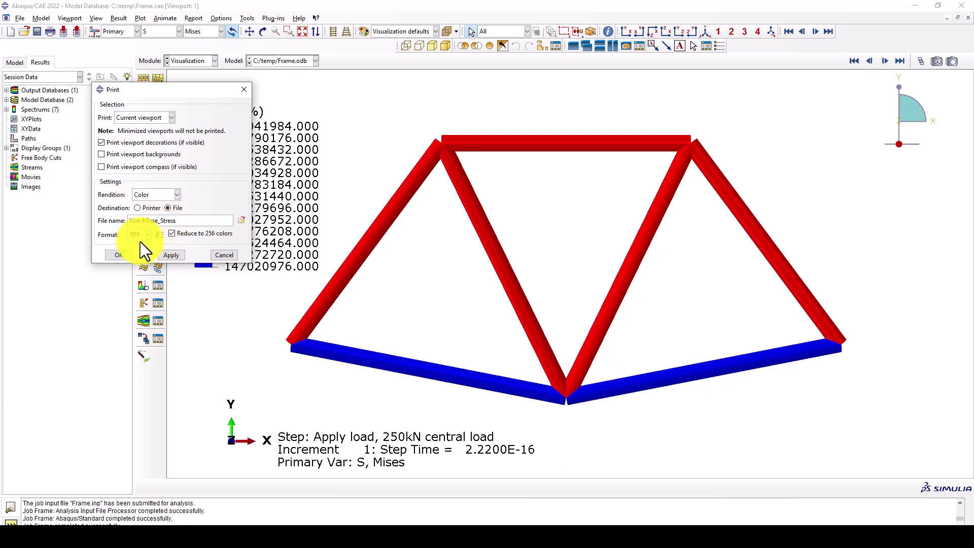
- Switch the format to PNG, export the image, and select the confirmation message
{"action": "left_click", "coordinate": [141, 237]}
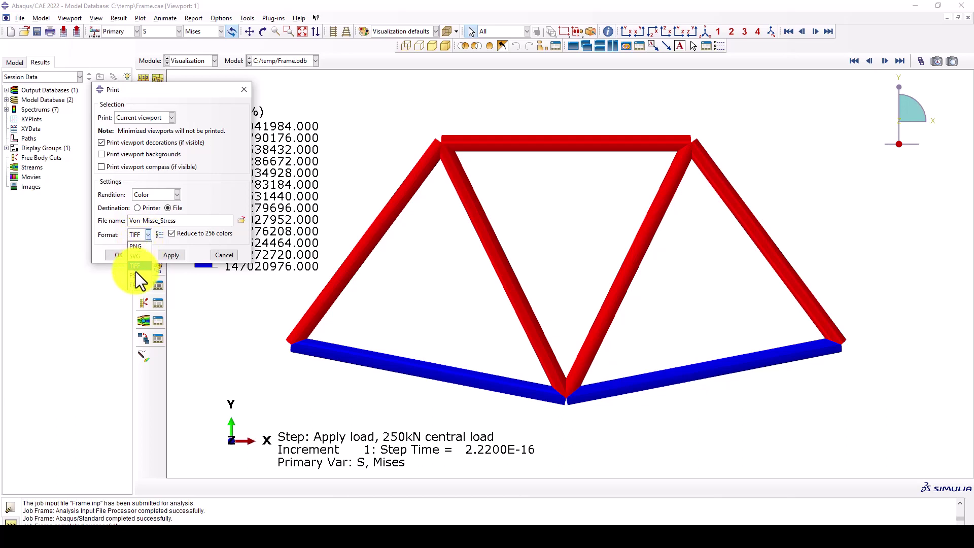
{"action": "left_click", "coordinate": [143, 246]}
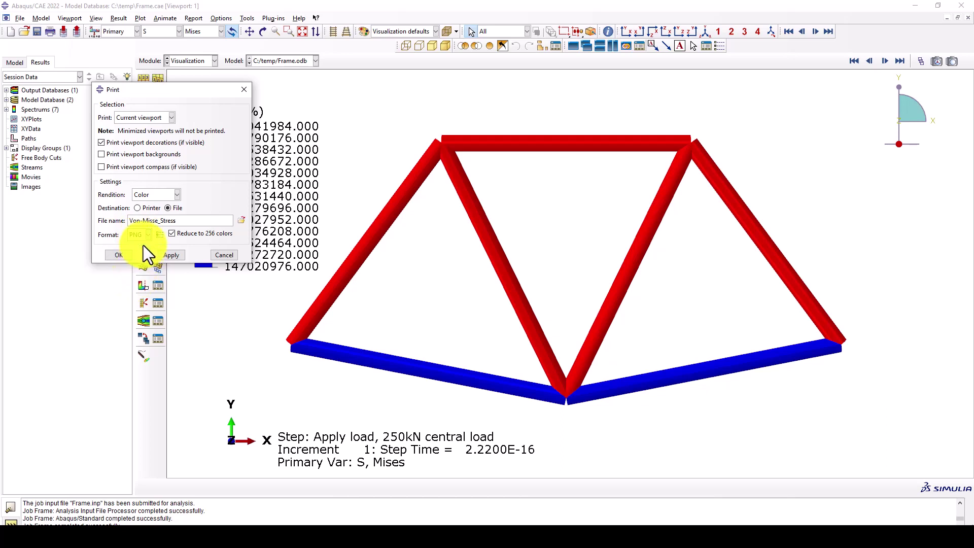
{"action": "left_click", "coordinate": [172, 234]}
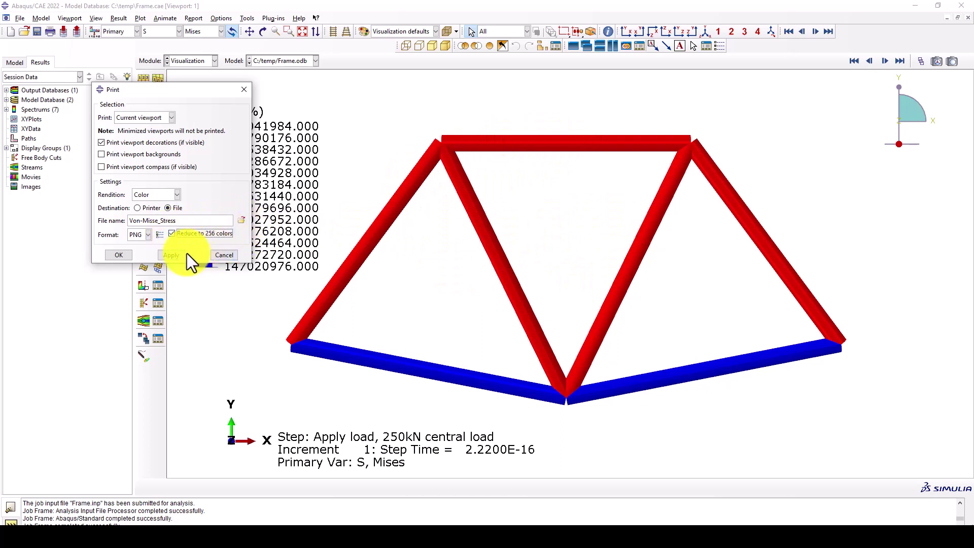
{"action": "left_click", "coordinate": [176, 254]}
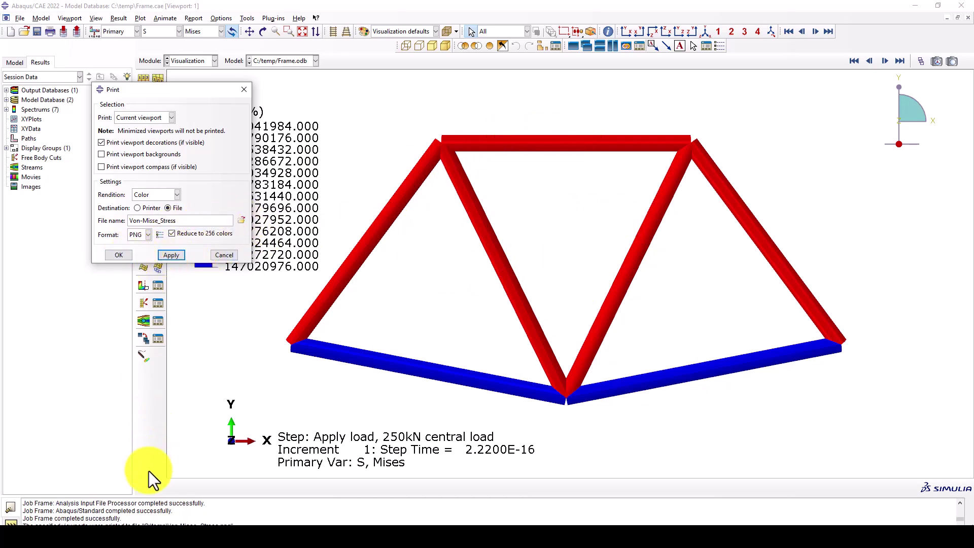
{"action": "left_click", "coordinate": [160, 520]}
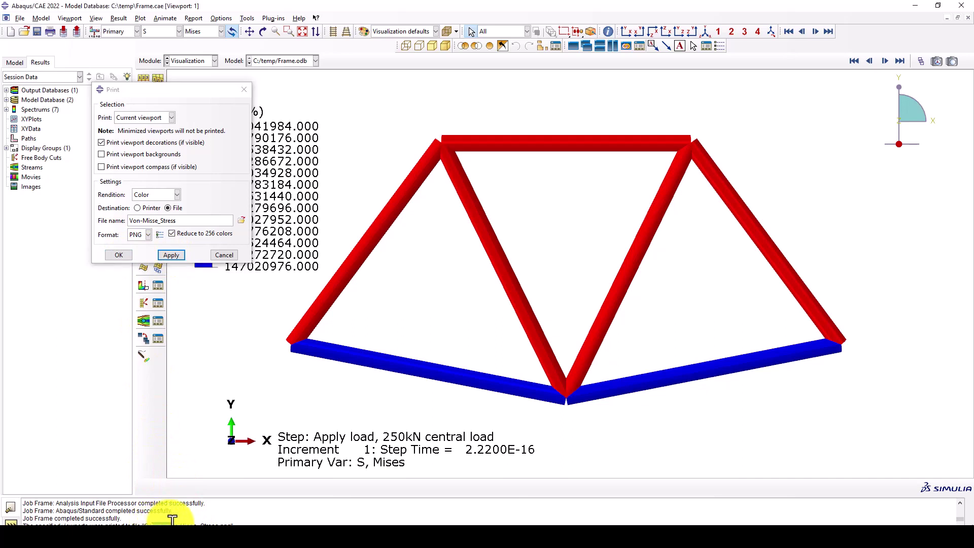
{"action": "double_click", "coordinate": [172, 520]}
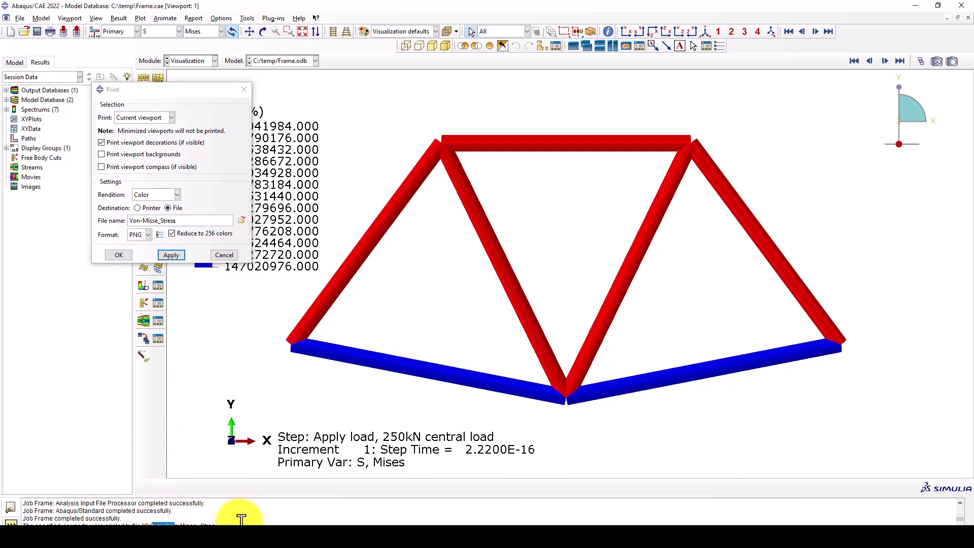
{"action": "triple_click", "coordinate": [190, 520]}
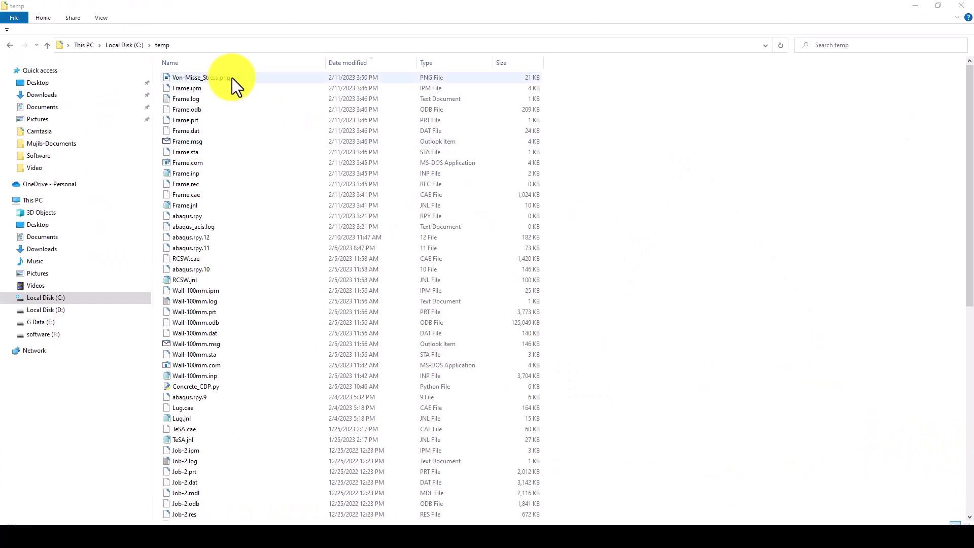
- Preview Von-Misse_Stress.png in the image viewer, then close it
{"action": "left_click", "coordinate": [233, 78]}
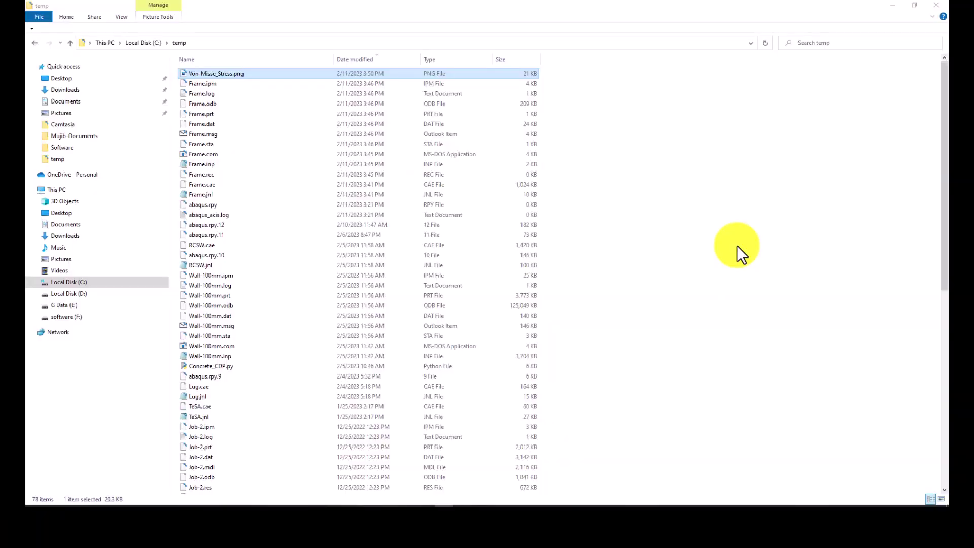
{"action": "double_click", "coordinate": [272, 75]}
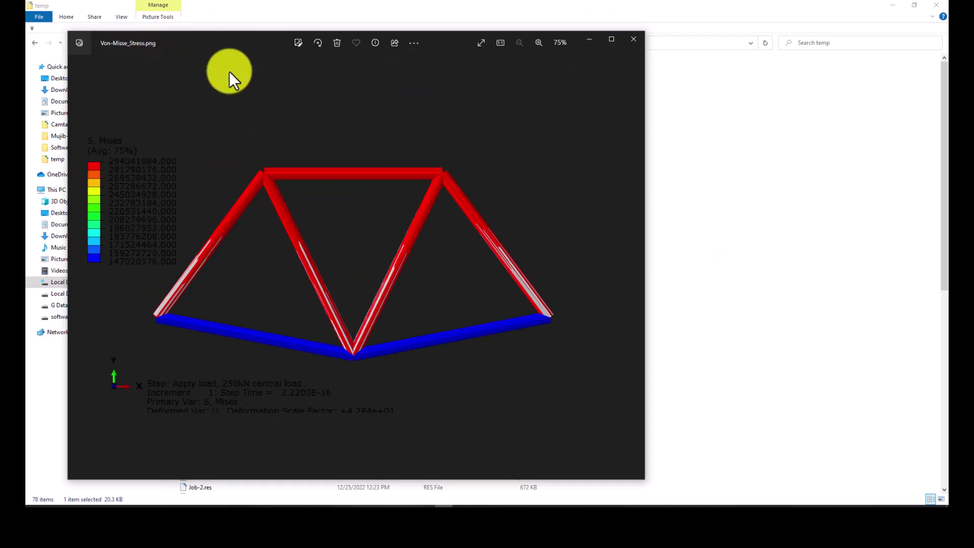
{"action": "left_click", "coordinate": [633, 39]}
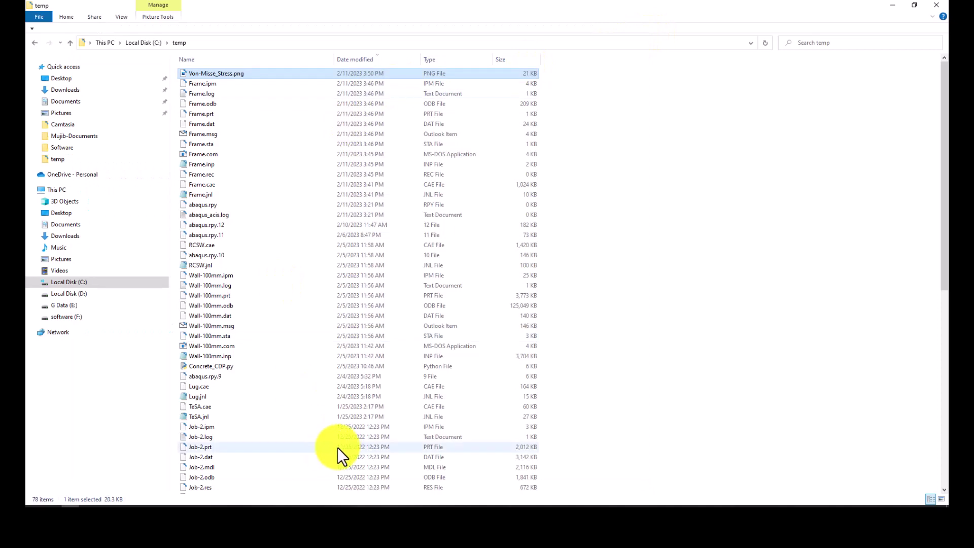
- Close the stray Snipping Tool window, launch Paint, and move it aside
{"action": "left_click", "coordinate": [178, 504]}
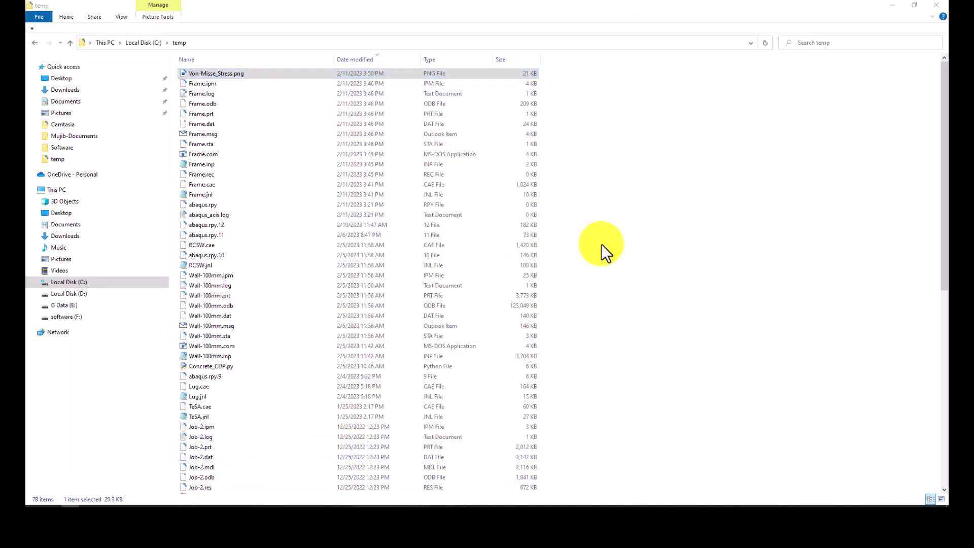
{"action": "left_click", "coordinate": [210, 216]}
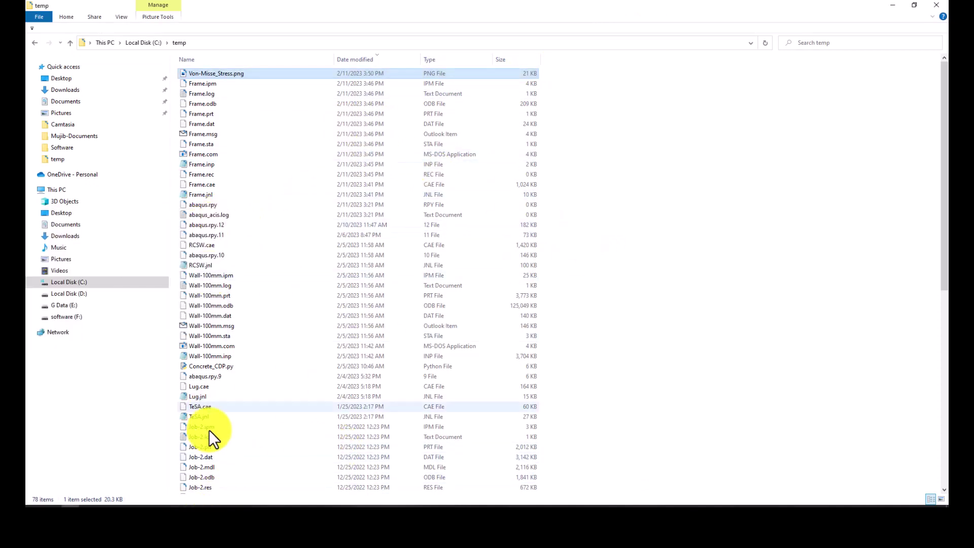
{"action": "left_click", "coordinate": [163, 504]}
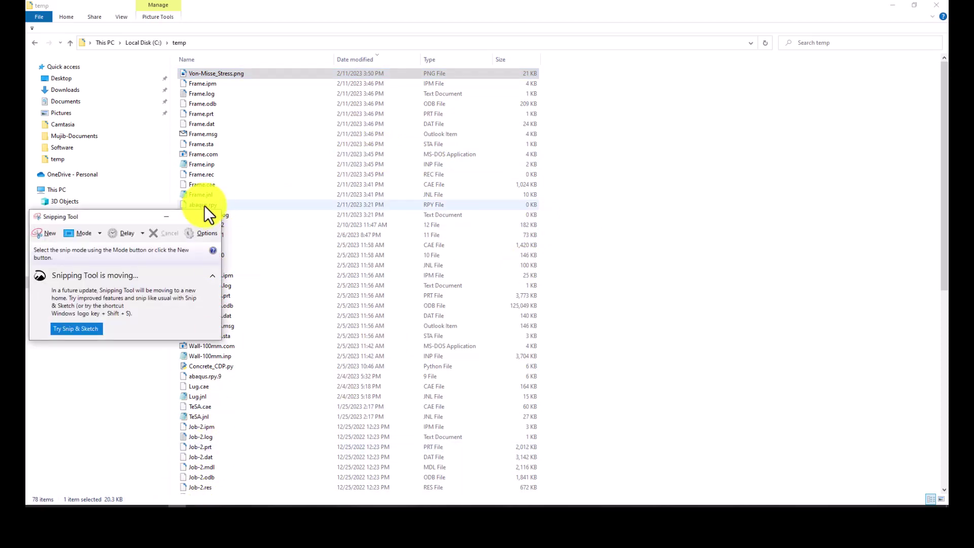
{"action": "left_click", "coordinate": [211, 218]}
{"action": "left_click", "coordinate": [261, 503]}
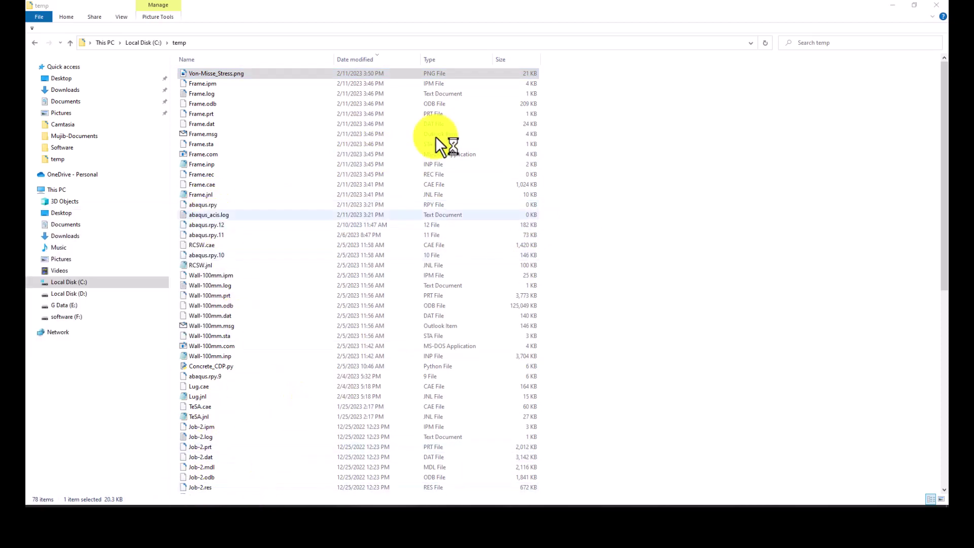
{"action": "left_click_drag", "start_coordinate": [742, 18], "coordinate": [778, 120]}
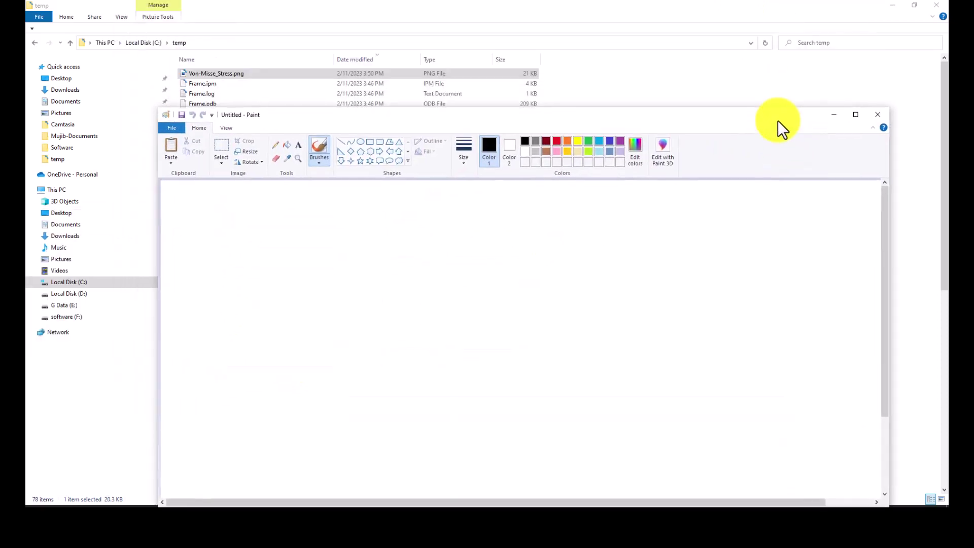
- Convert Von-Misse_Stress.png to an Adobe PDF
{"action": "left_click", "coordinate": [363, 74]}
{"action": "right_click", "coordinate": [363, 74]}
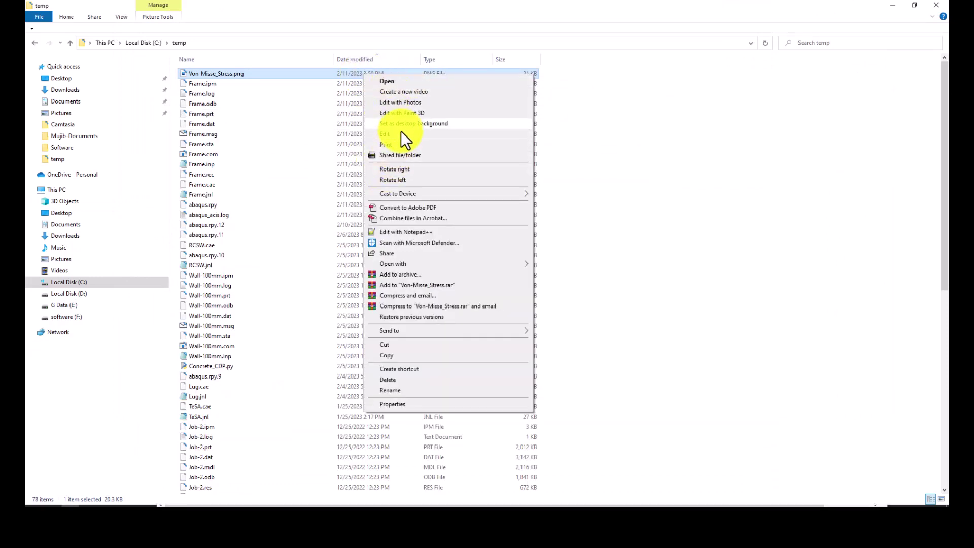
{"action": "left_click", "coordinate": [432, 207]}
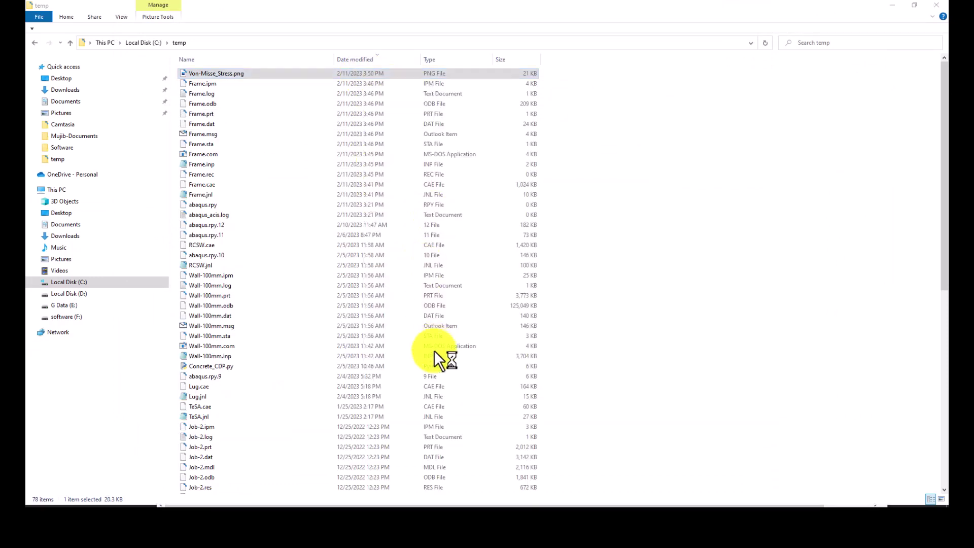
- Open Von-Misse_Stress.png in Paint, maximize it, then close Paint
{"action": "right_click", "coordinate": [317, 72]}
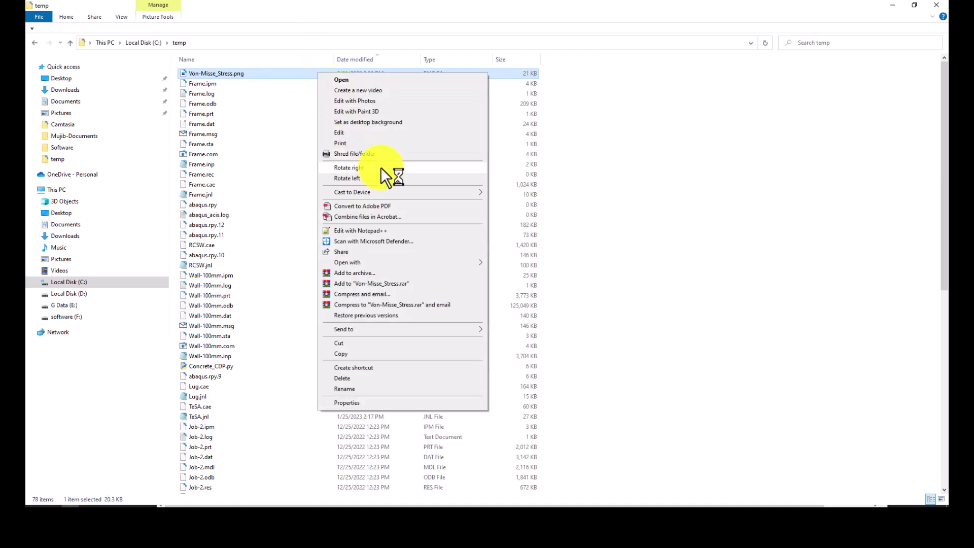
{"action": "mouse_move", "coordinate": [348, 262]}
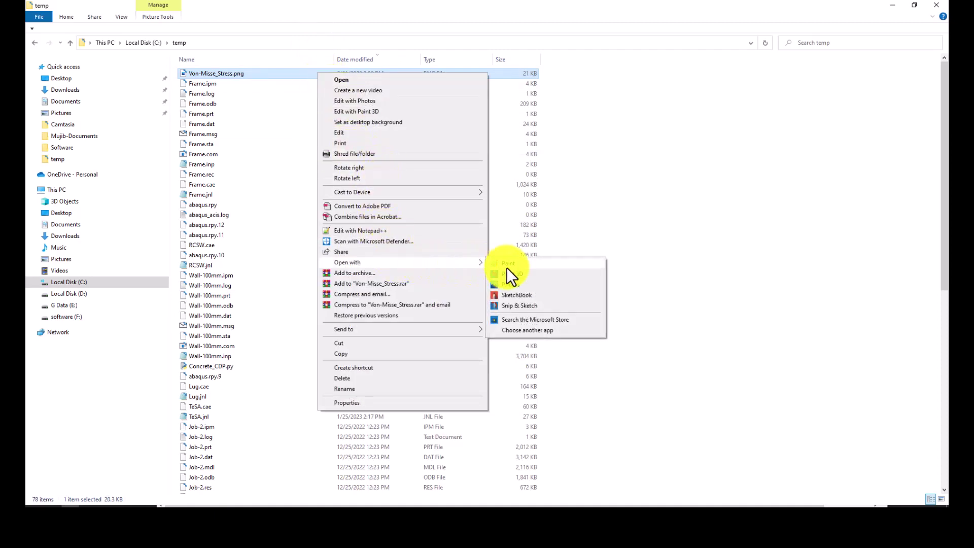
{"action": "left_click", "coordinate": [537, 263]}
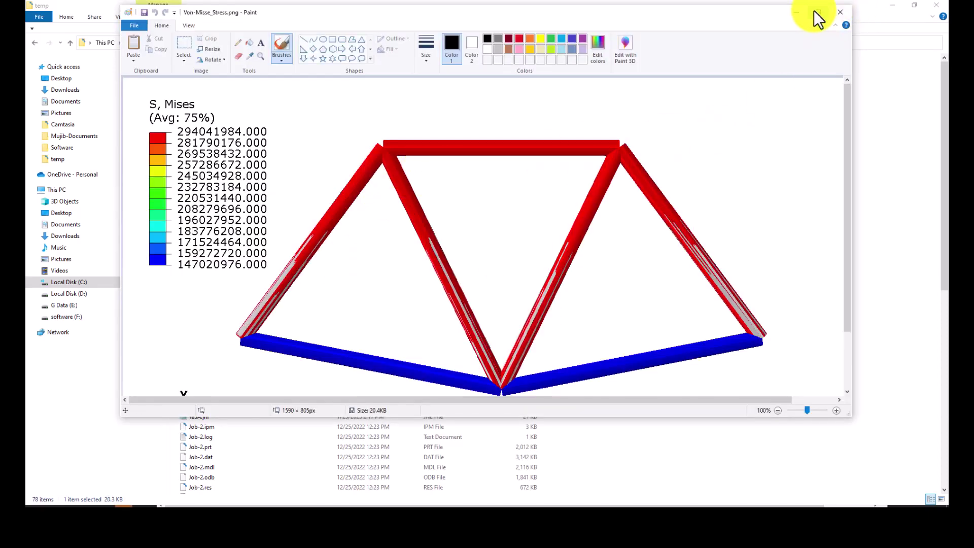
{"action": "left_click", "coordinate": [818, 12]}
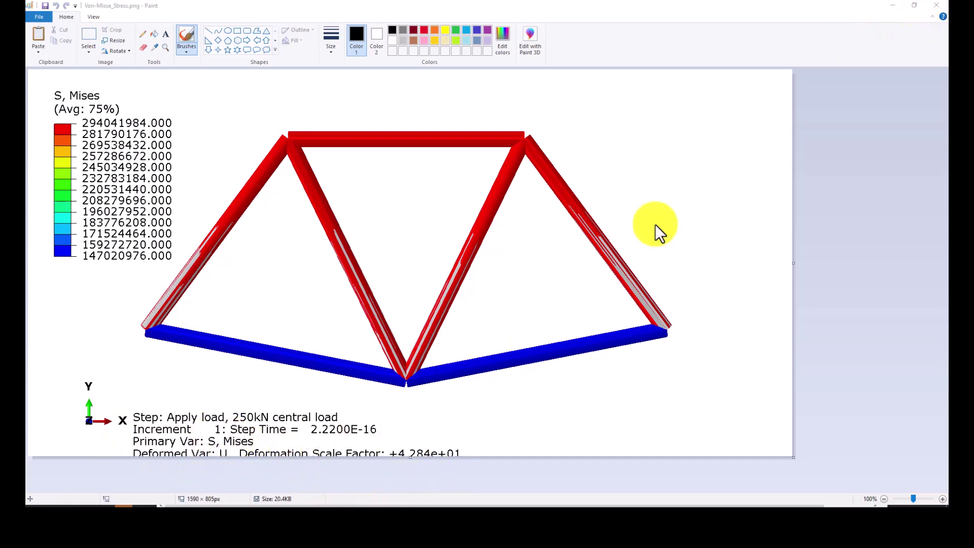
{"action": "left_click", "coordinate": [893, 8]}
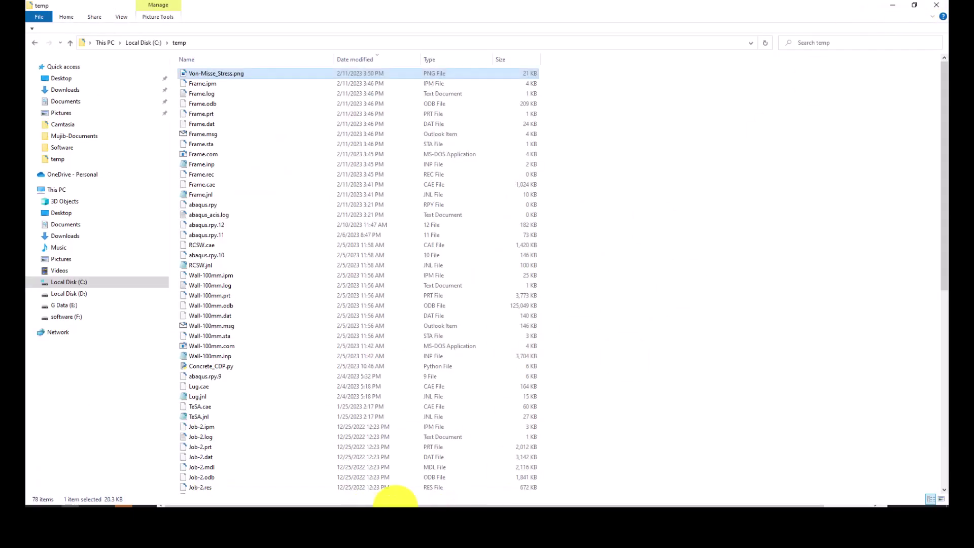
- Export all viewports as TIFF, overwriting the existing Von-Misse_Stress file
{"action": "left_click", "coordinate": [893, 6]}
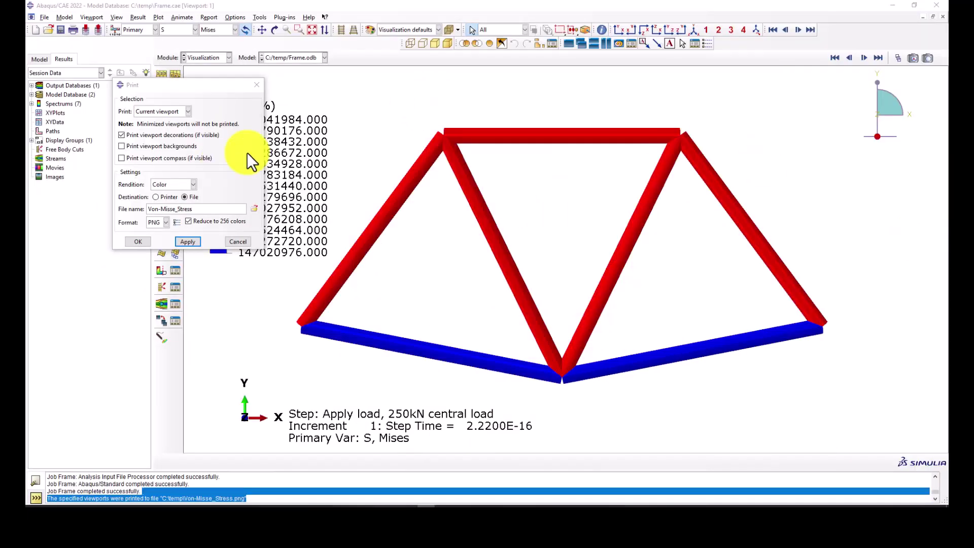
{"action": "left_click", "coordinate": [166, 113]}
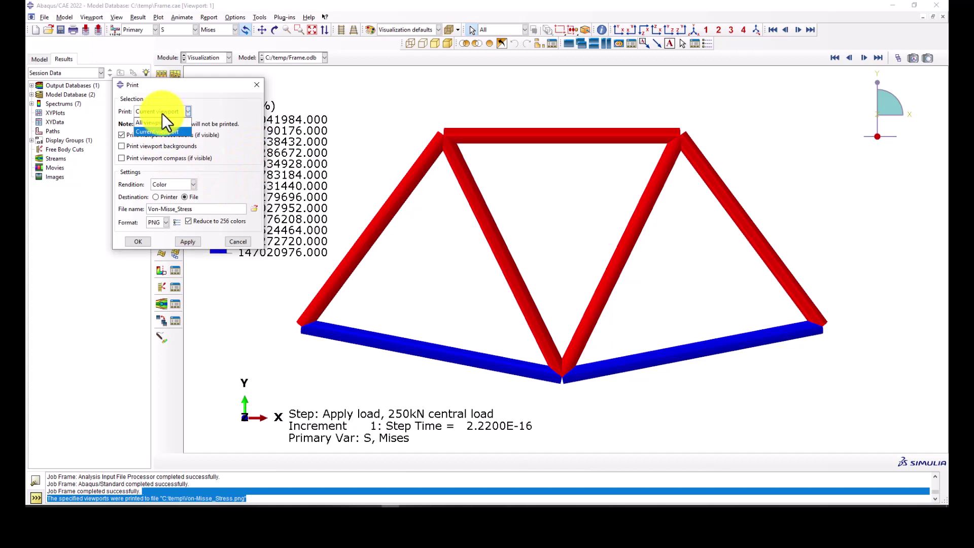
{"action": "left_click", "coordinate": [173, 122]}
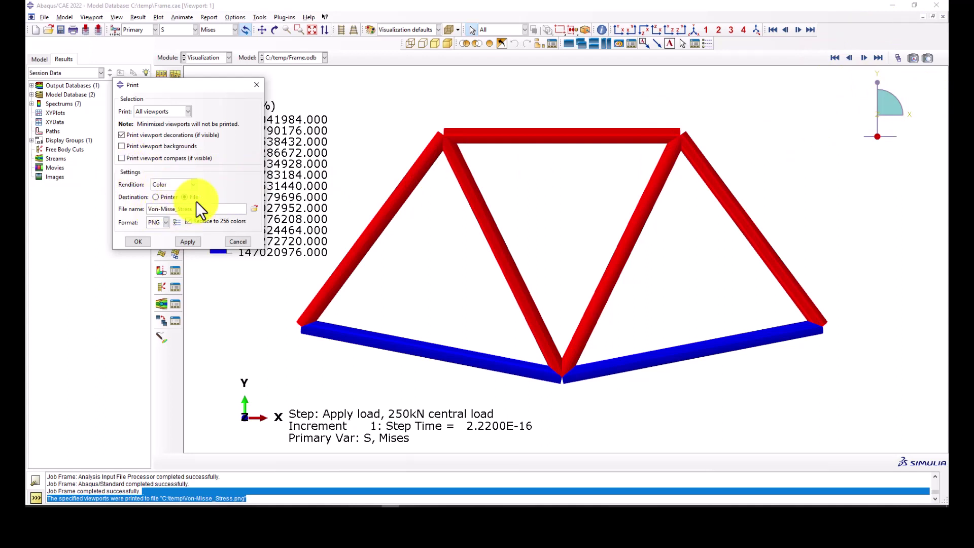
{"action": "left_click", "coordinate": [168, 223]}
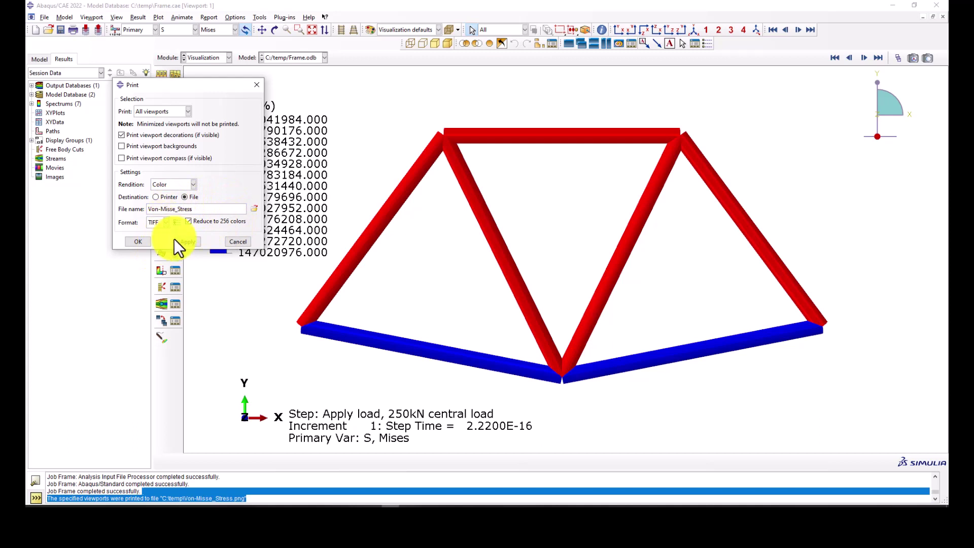
{"action": "left_click", "coordinate": [143, 244]}
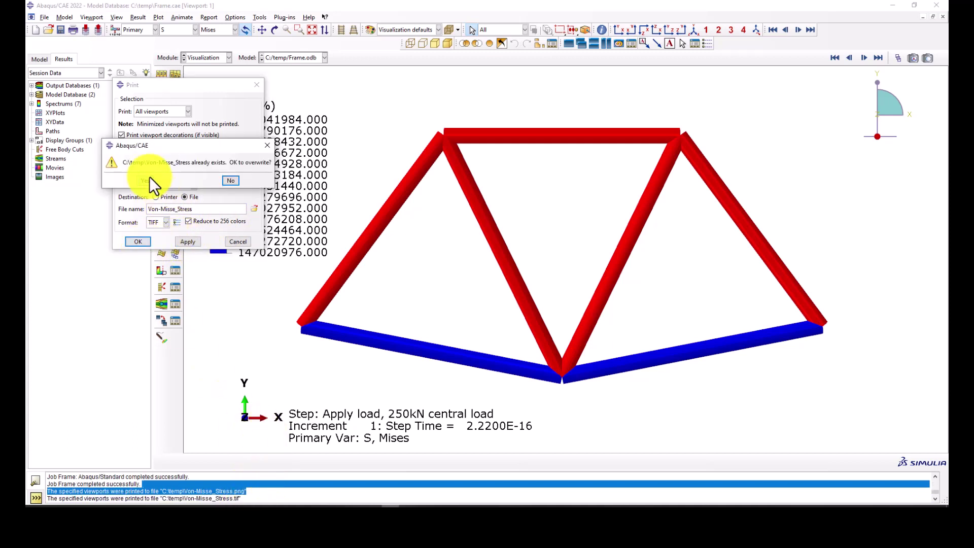
{"action": "left_click", "coordinate": [267, 145]}
{"action": "left_click", "coordinate": [237, 241]}
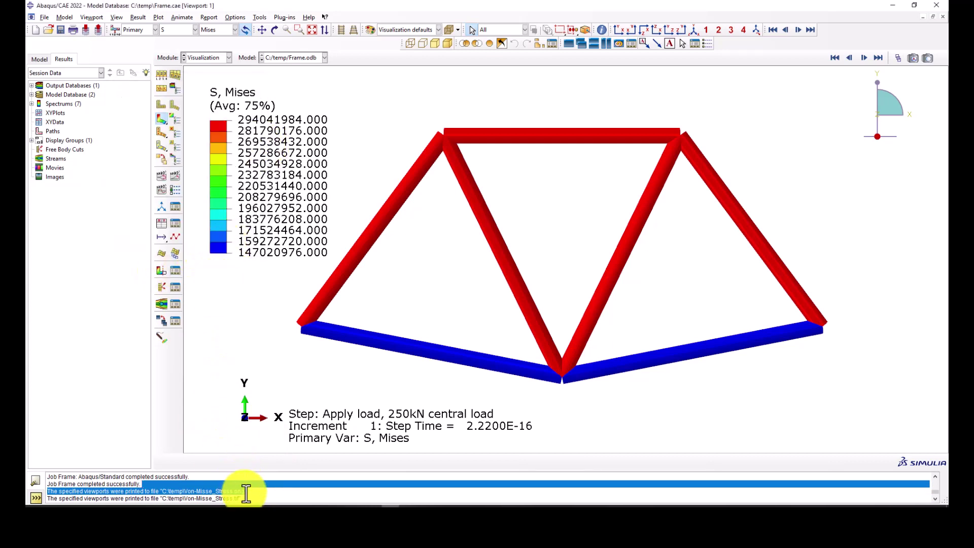
{"action": "left_click_drag", "start_coordinate": [250, 496], "coordinate": [207, 496]}
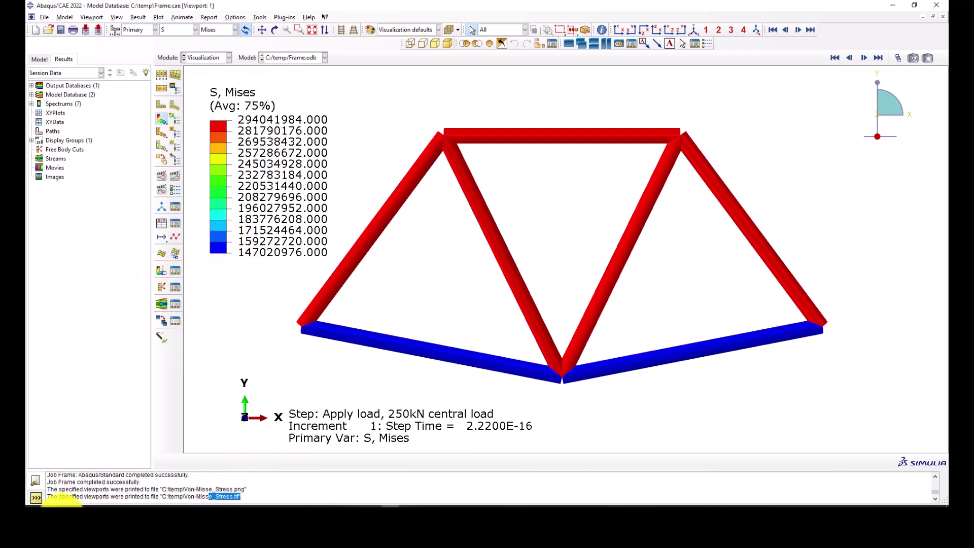
- Open Von-Misse_Stress.tif from the temp folder in maximized Paint, then switch back to Abaqus/CAE
{"action": "left_click", "coordinate": [76, 476]}
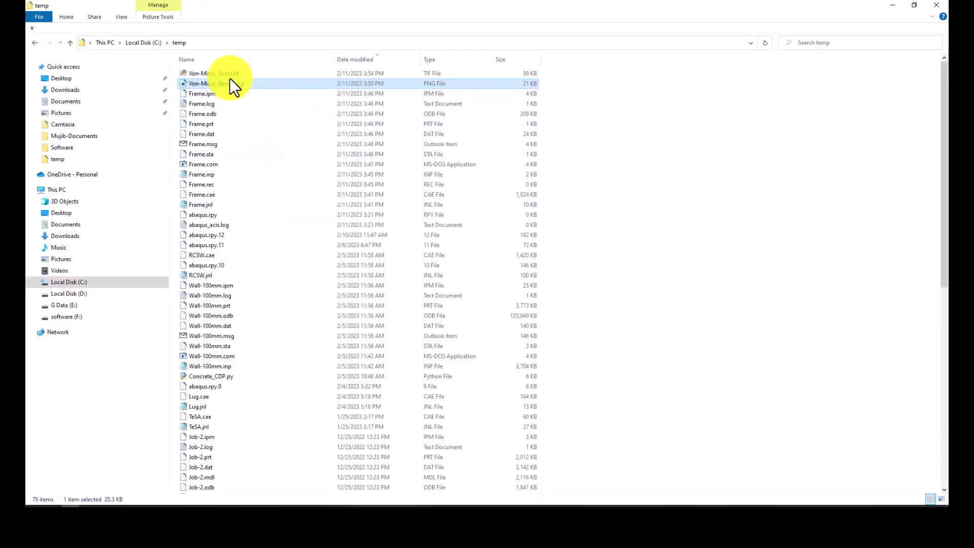
{"action": "double_click", "coordinate": [251, 74]}
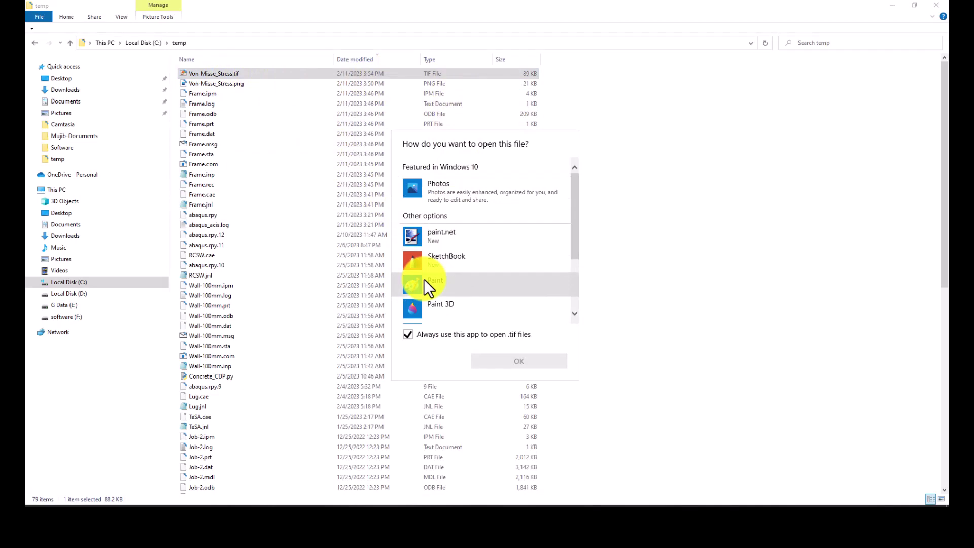
{"action": "left_click", "coordinate": [451, 283]}
{"action": "left_click", "coordinate": [487, 361]}
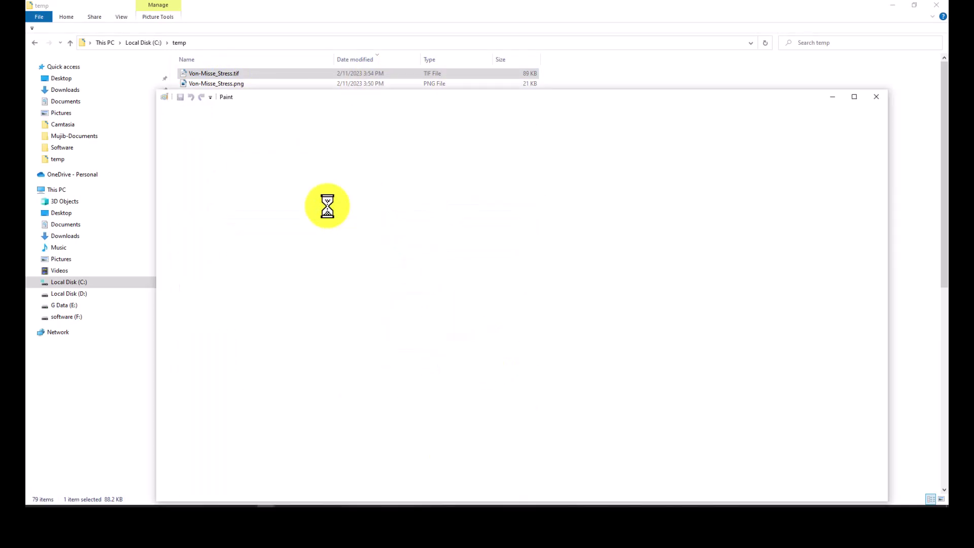
{"action": "left_click", "coordinate": [855, 97]}
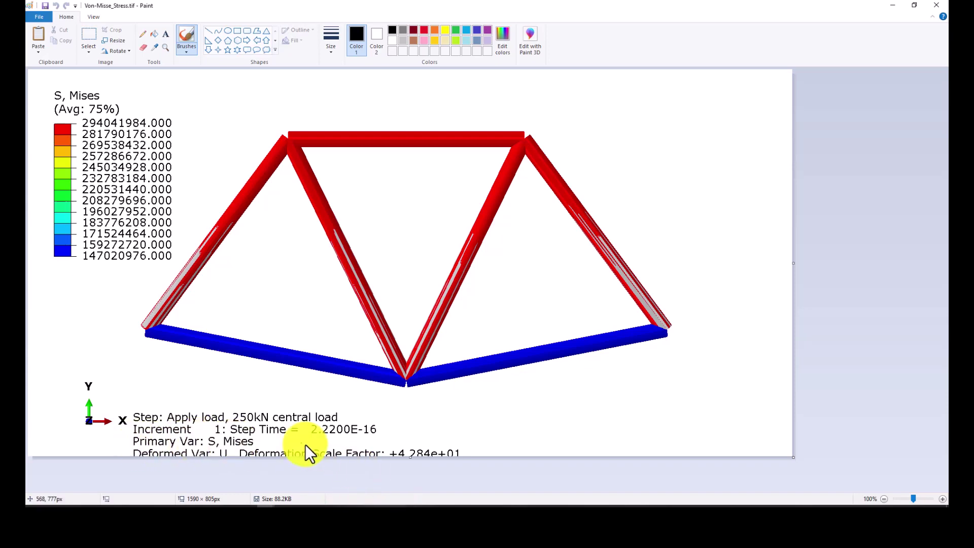
{"action": "mouse_move", "coordinate": [396, 499]}
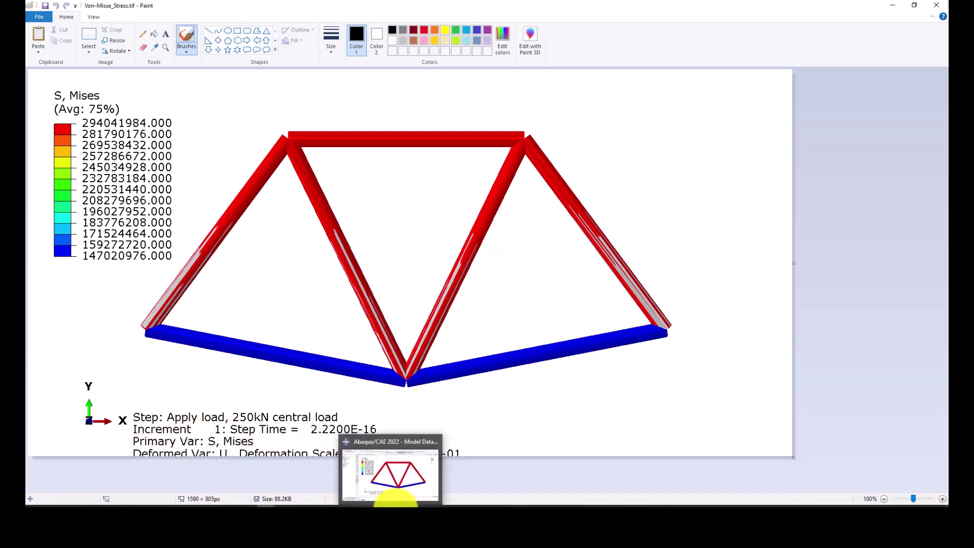
{"action": "left_click", "coordinate": [413, 457]}
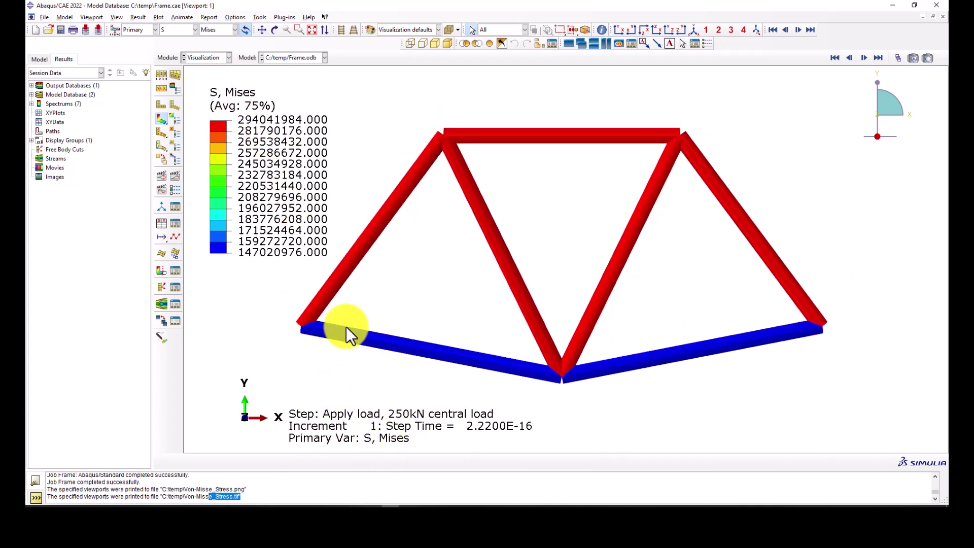
- In Viewport Annotation Options, apply the title block on, then apply it off again
{"action": "left_click", "coordinate": [97, 18]}
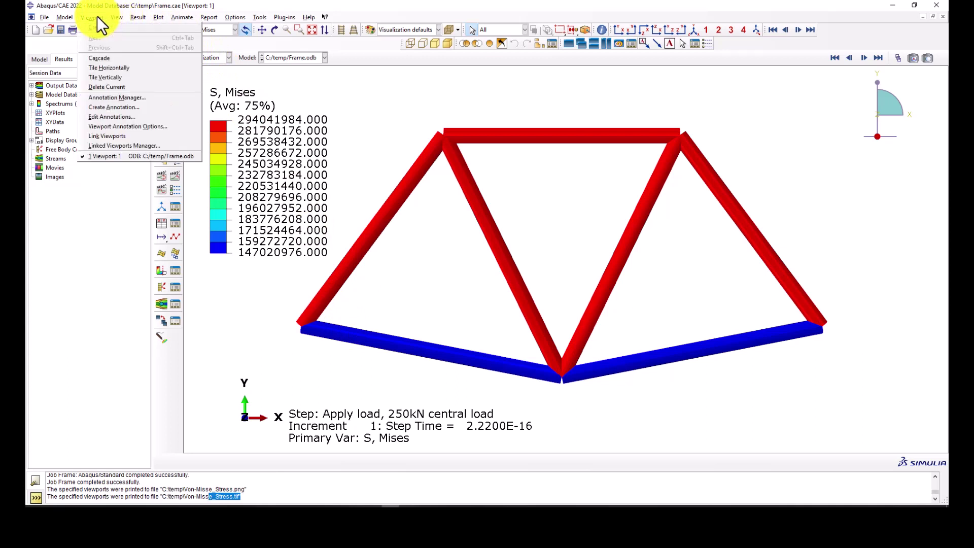
{"action": "left_click", "coordinate": [127, 130]}
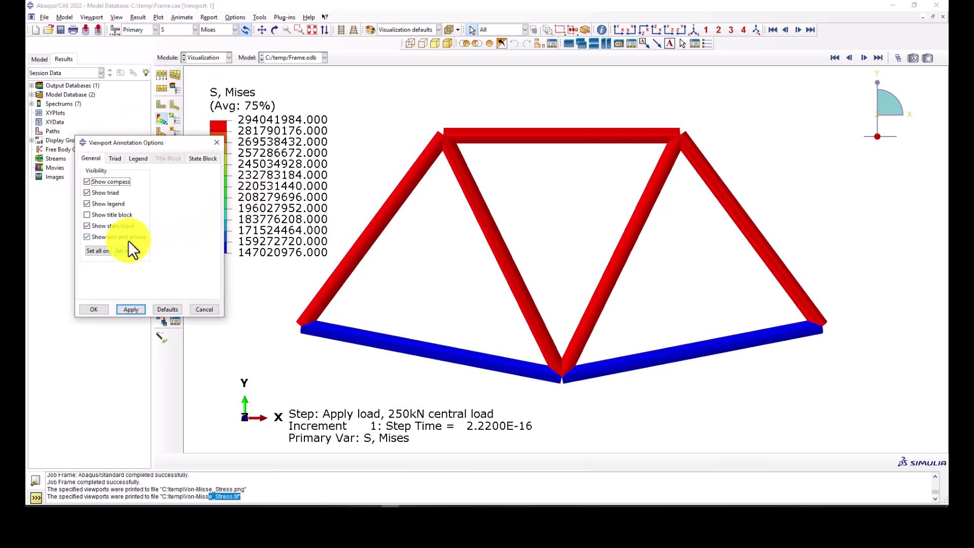
{"action": "left_click", "coordinate": [98, 217]}
{"action": "left_click", "coordinate": [132, 309]}
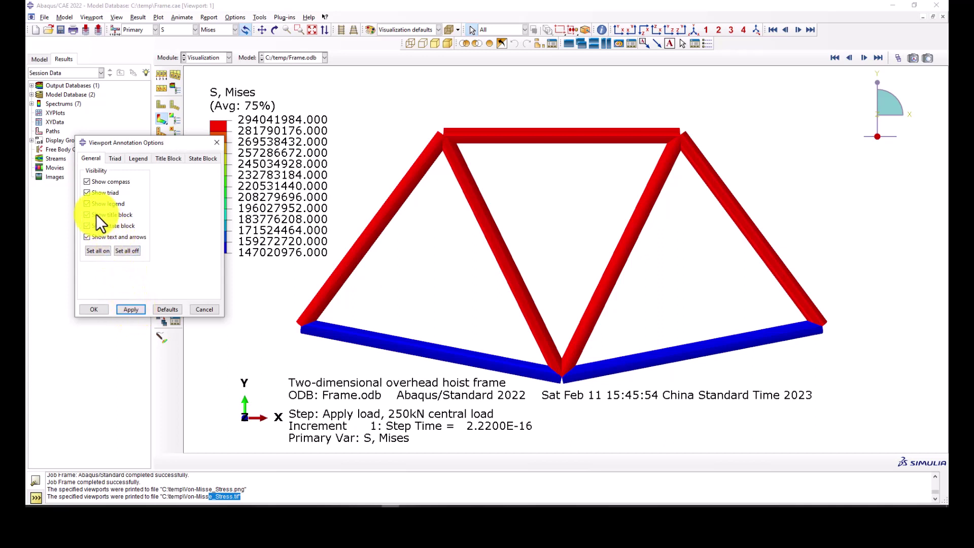
{"action": "left_click", "coordinate": [96, 214]}
{"action": "left_click", "coordinate": [131, 310]}
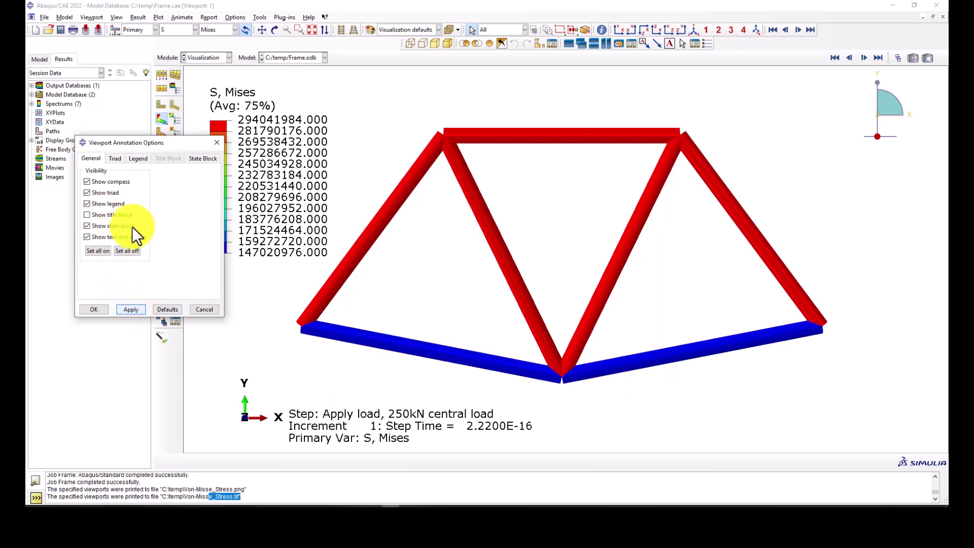
- Apply with the state block hidden, re-check its option, and browse the Legend and Triad settings
{"action": "left_click", "coordinate": [137, 159]}
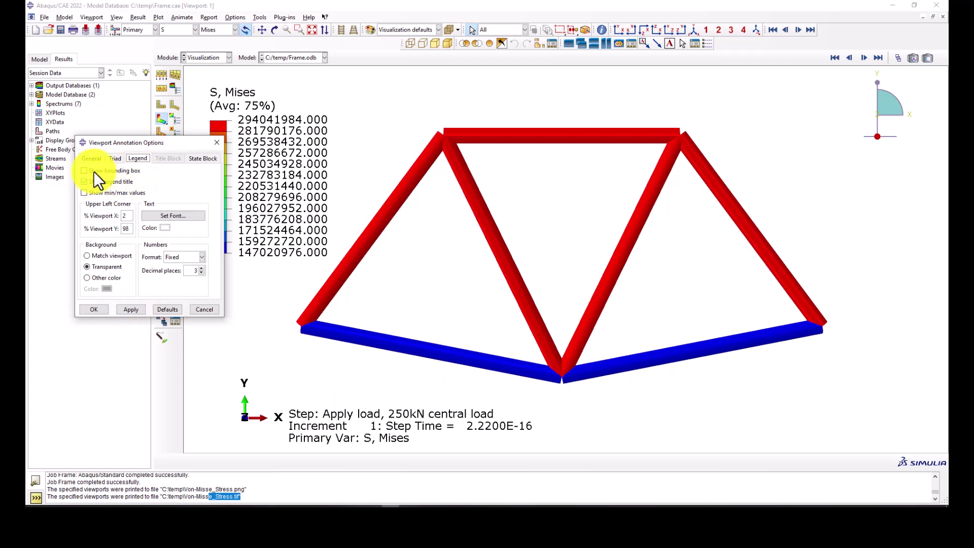
{"action": "left_click", "coordinate": [94, 158]}
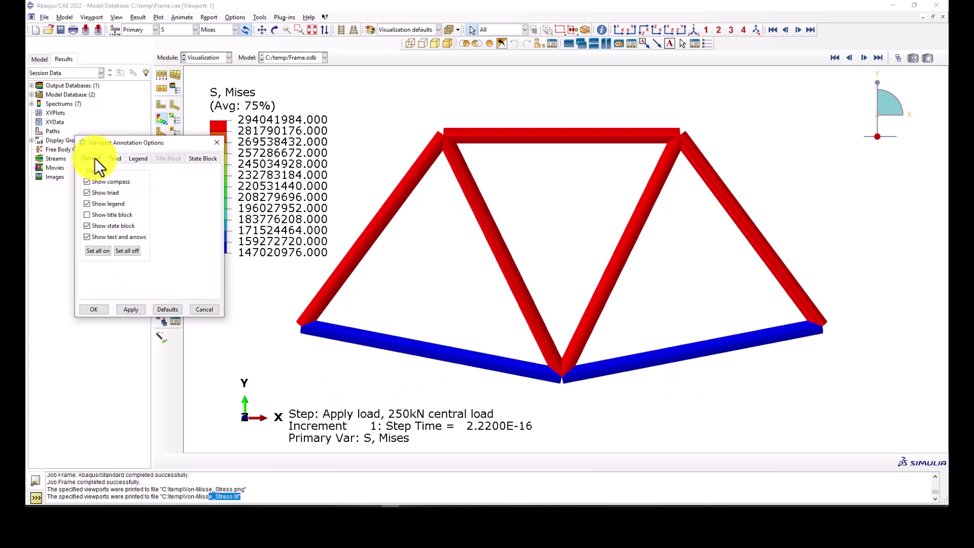
{"action": "left_click", "coordinate": [91, 226]}
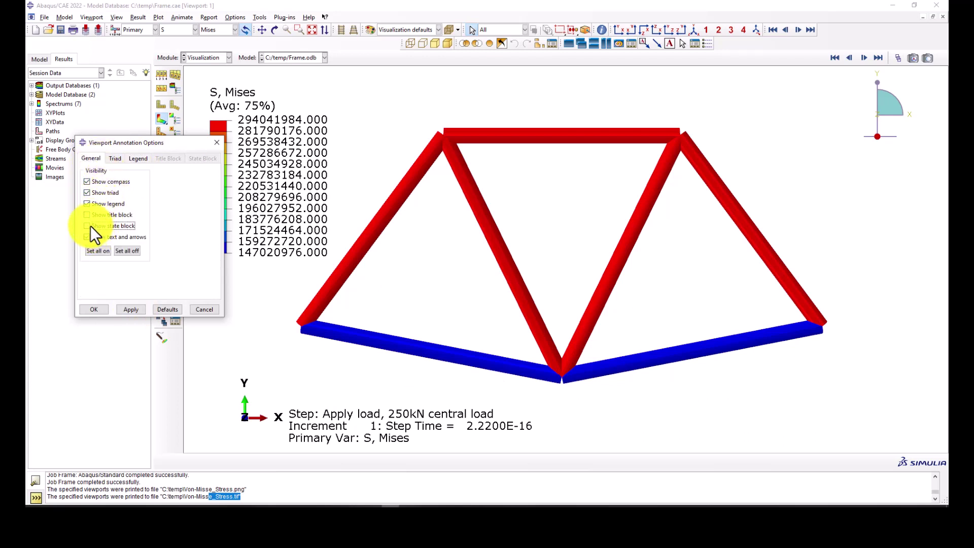
{"action": "left_click", "coordinate": [132, 311]}
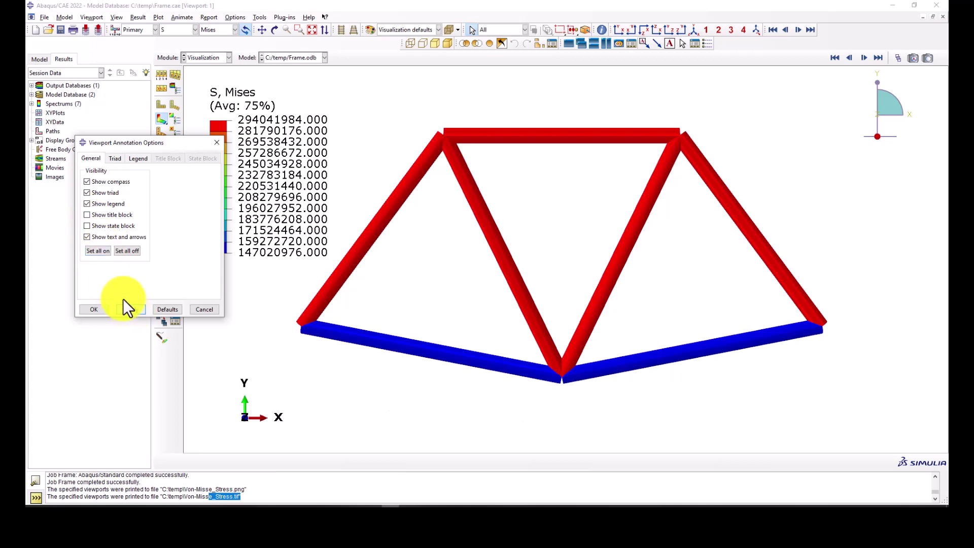
{"action": "left_click", "coordinate": [87, 227]}
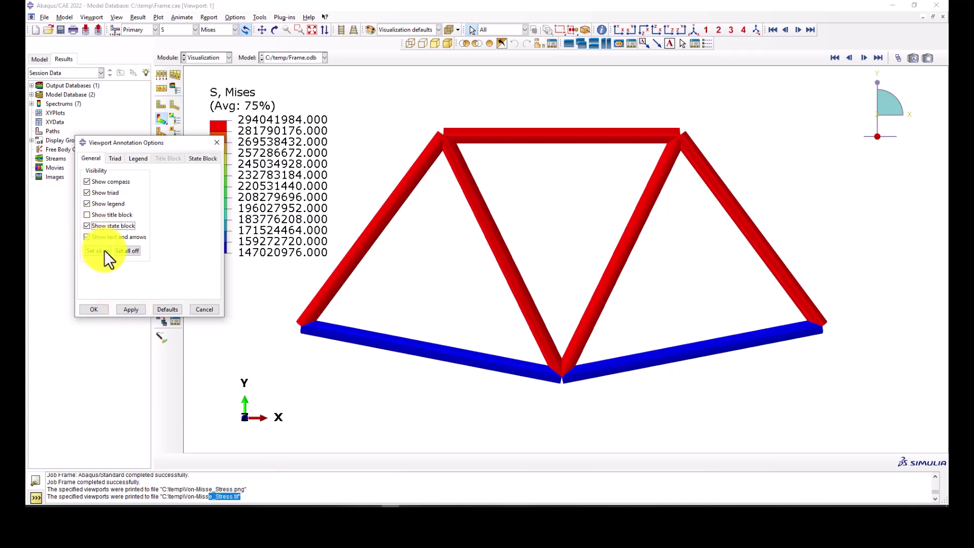
{"action": "left_click", "coordinate": [112, 159]}
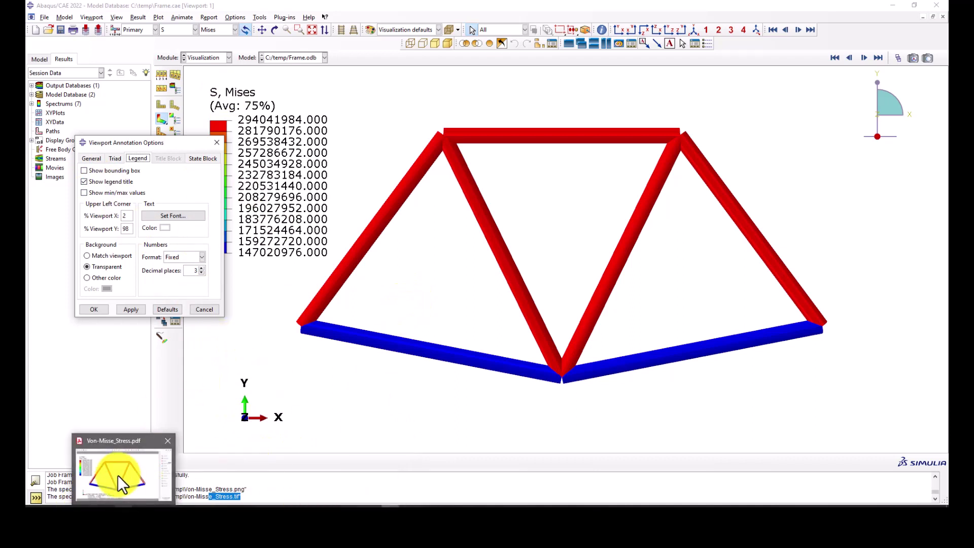
- Inspect the Von-Misse_Stress.pdf Mises contour in Acrobat Pro DC, then switch back to Abaqus/CAE
{"action": "left_click", "coordinate": [118, 476]}
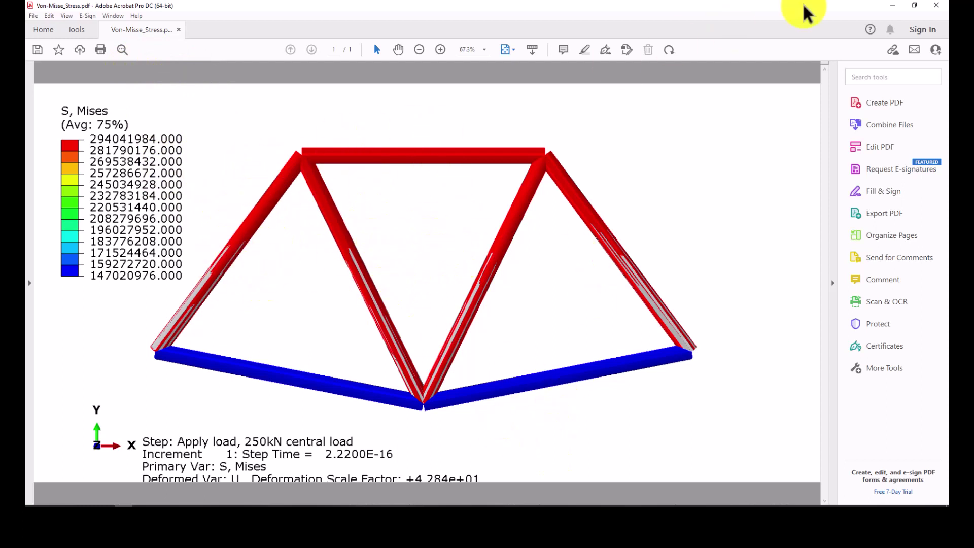
{"action": "left_click", "coordinate": [893, 6]}
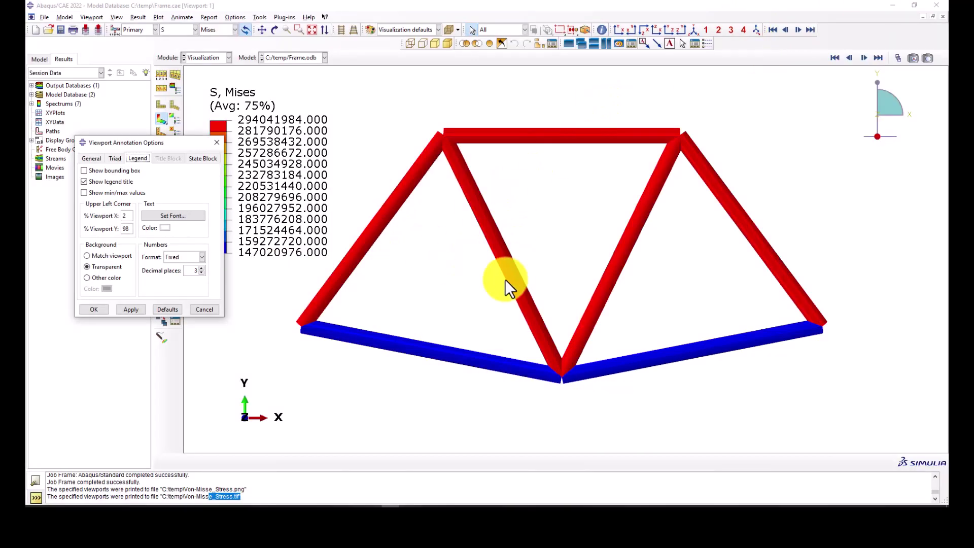
- Close the Viewport Annotation Options dialog and select the TIFF export line in the message area
{"action": "left_click", "coordinate": [560, 268]}
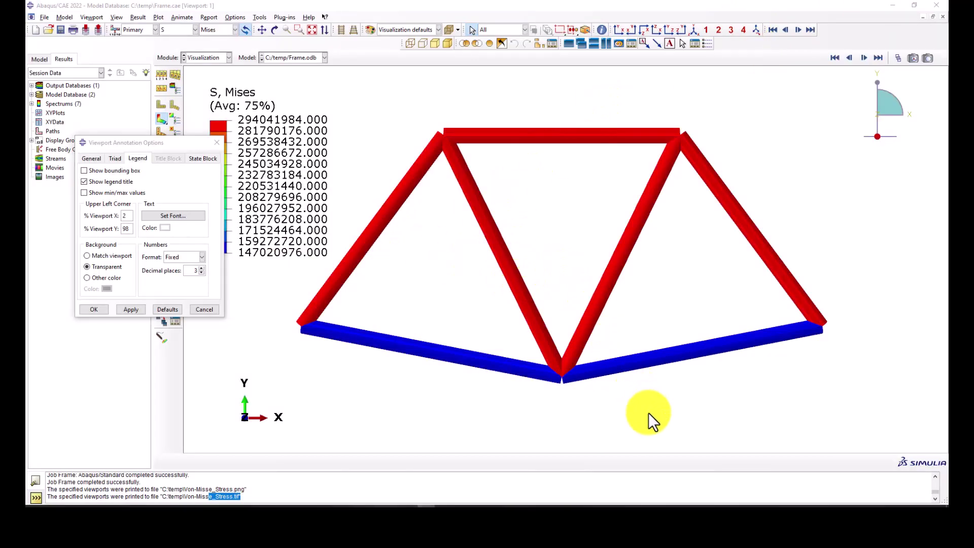
{"action": "left_click", "coordinate": [215, 144]}
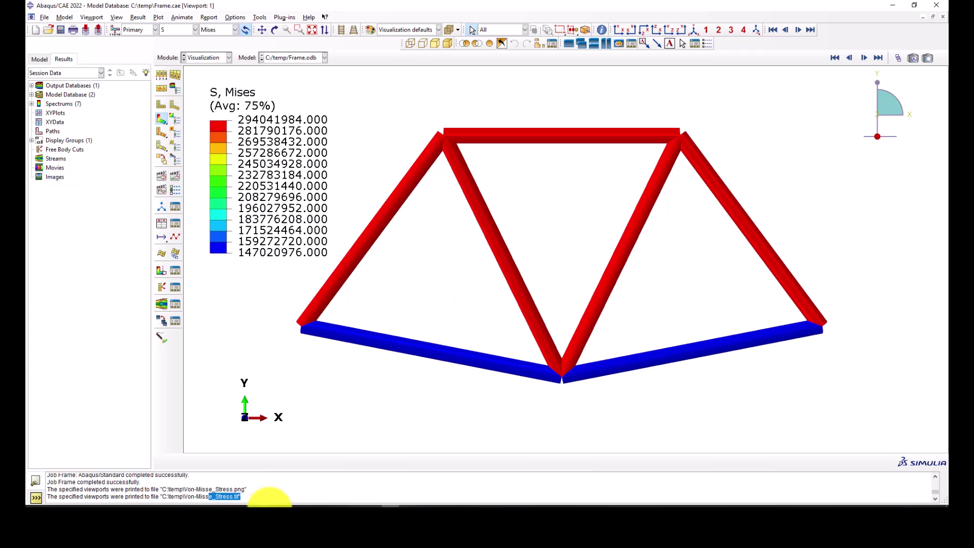
{"action": "left_click_drag", "start_coordinate": [189, 497], "coordinate": [56, 496]}
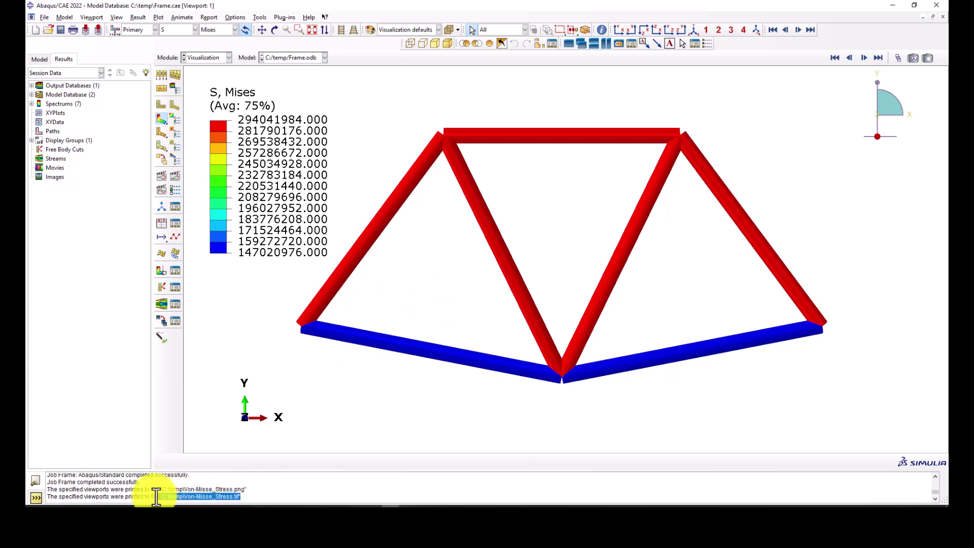